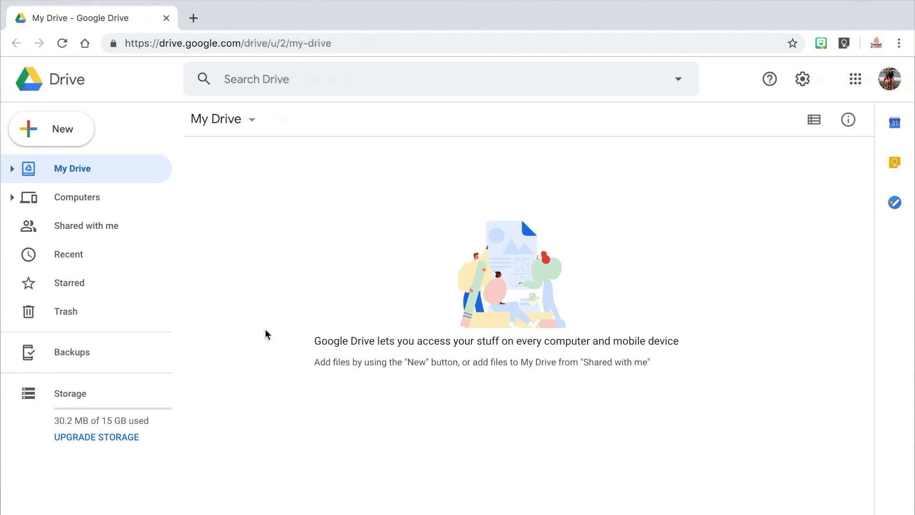
- Create two folders in My Drive named FOURTH GRADE and PERSONAL DOCUMENTS
click(63, 129)
click(95, 138)
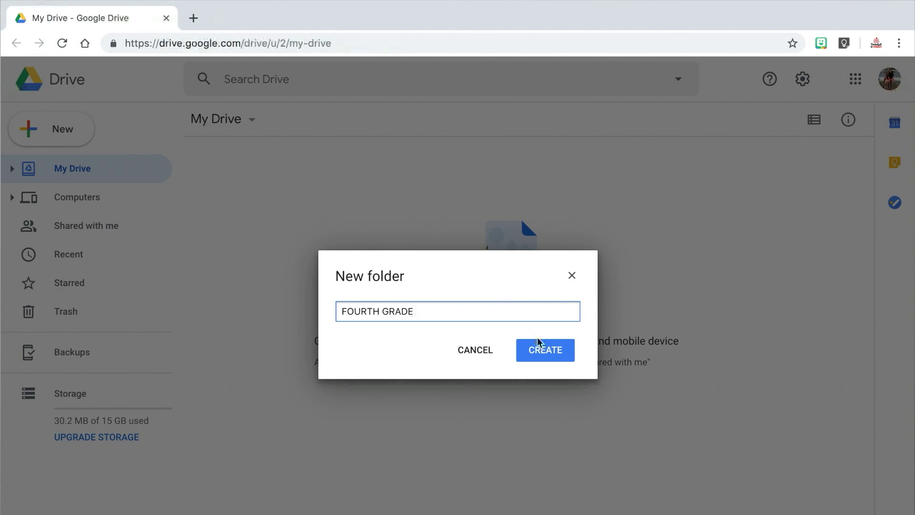
click(544, 353)
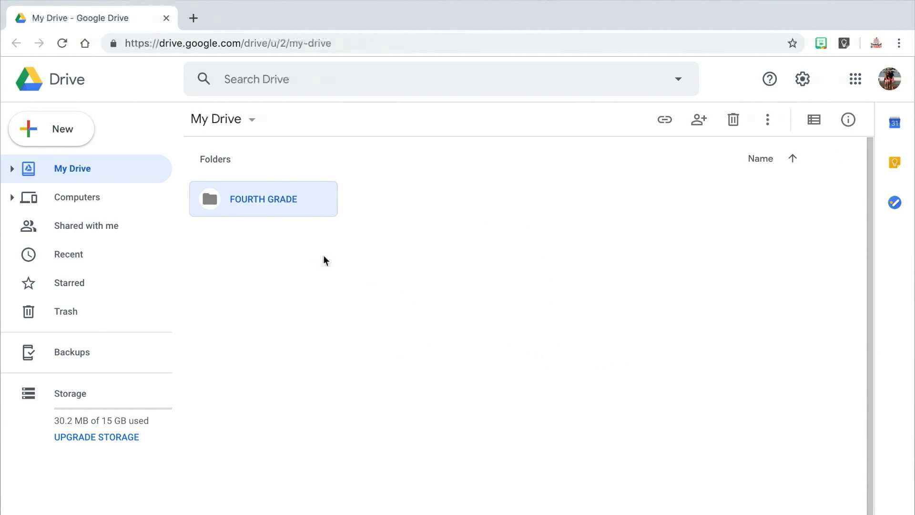
click(73, 132)
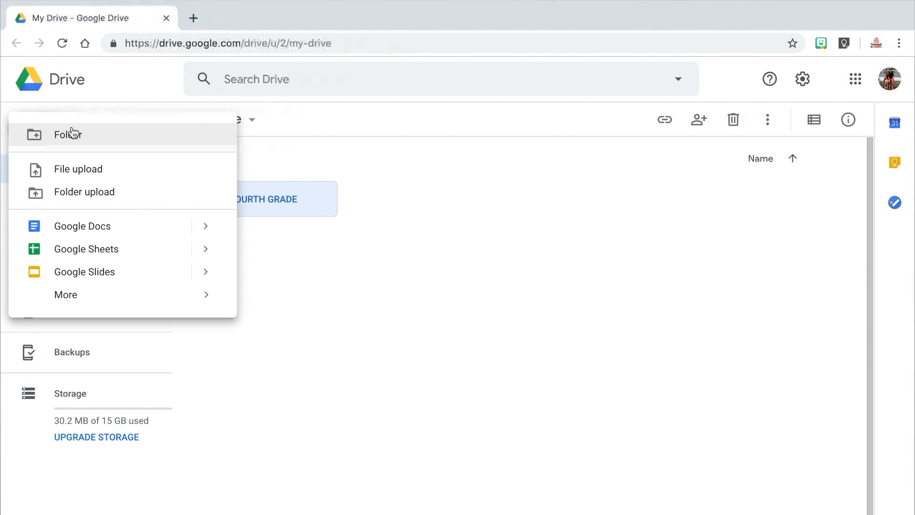
click(99, 138)
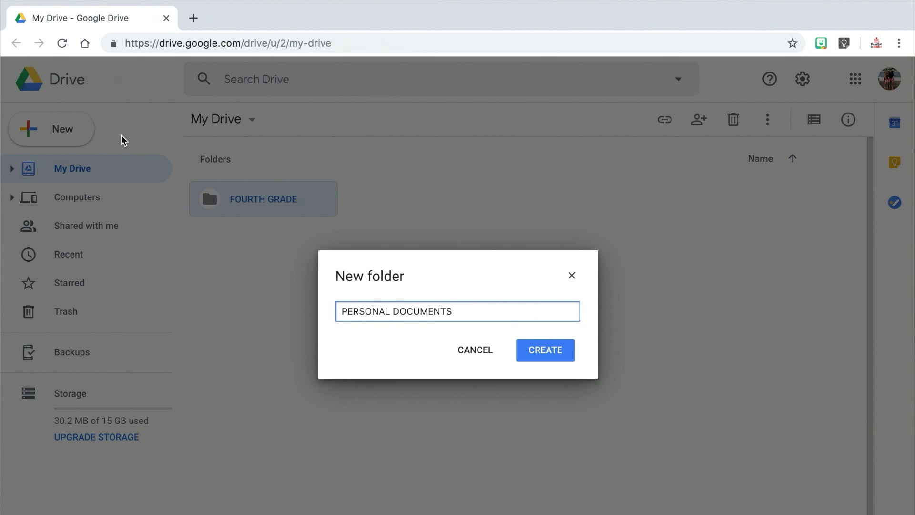
click(552, 356)
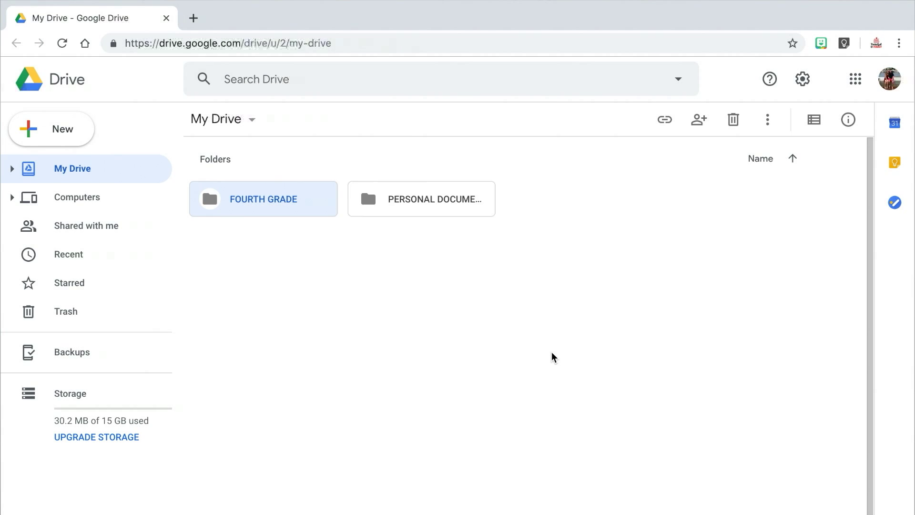
- Add two more folders to My Drive named MATH and SCIENCE
click(76, 130)
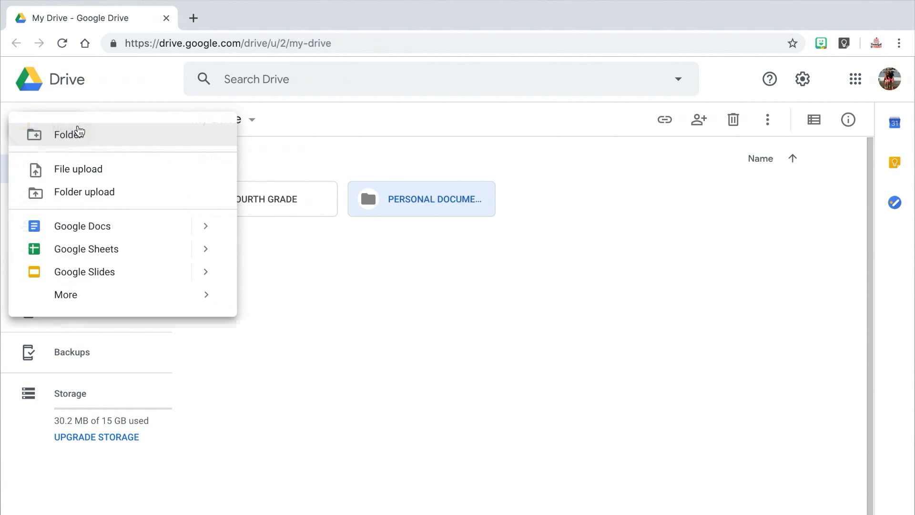
click(93, 138)
text(MATH)
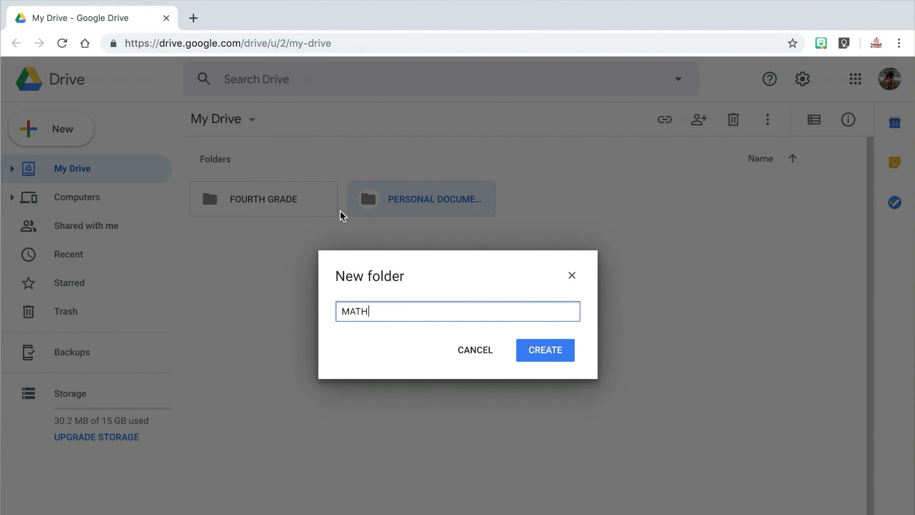
click(546, 349)
click(76, 137)
click(100, 139)
text(SCIENCE)
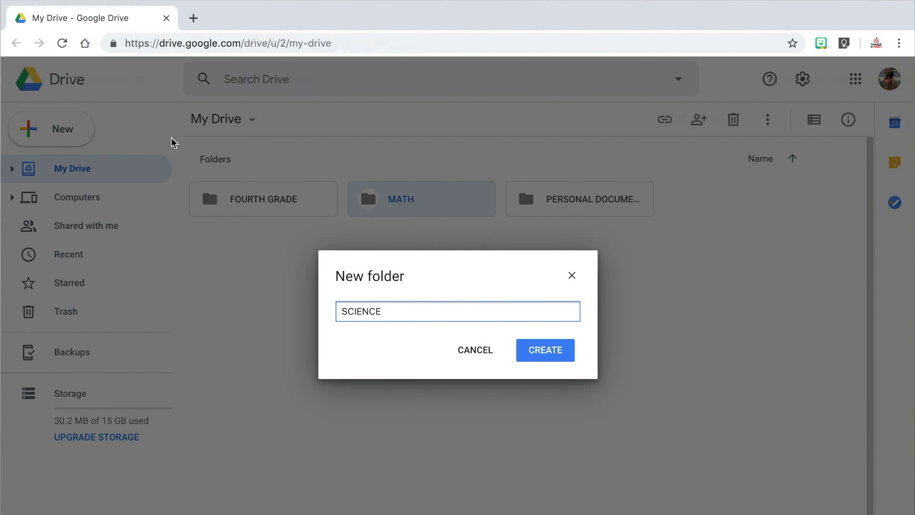
click(568, 349)
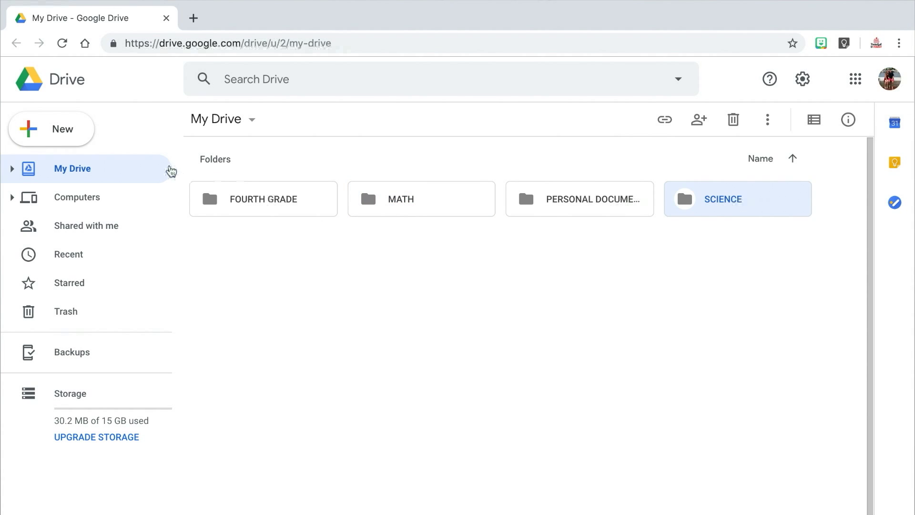
- Create a TECHNOLOGY folder and a SCHOOL folder in My Drive
click(98, 139)
text(TECHNOLOGY)
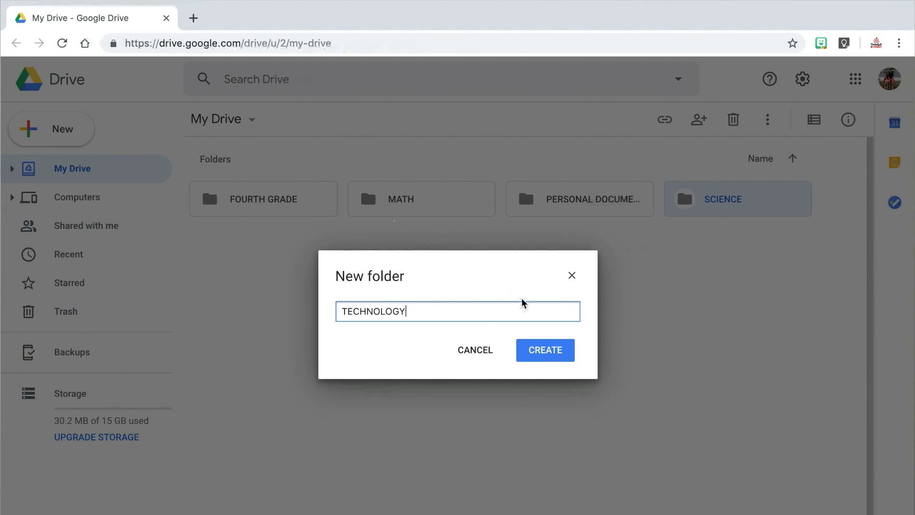
click(547, 350)
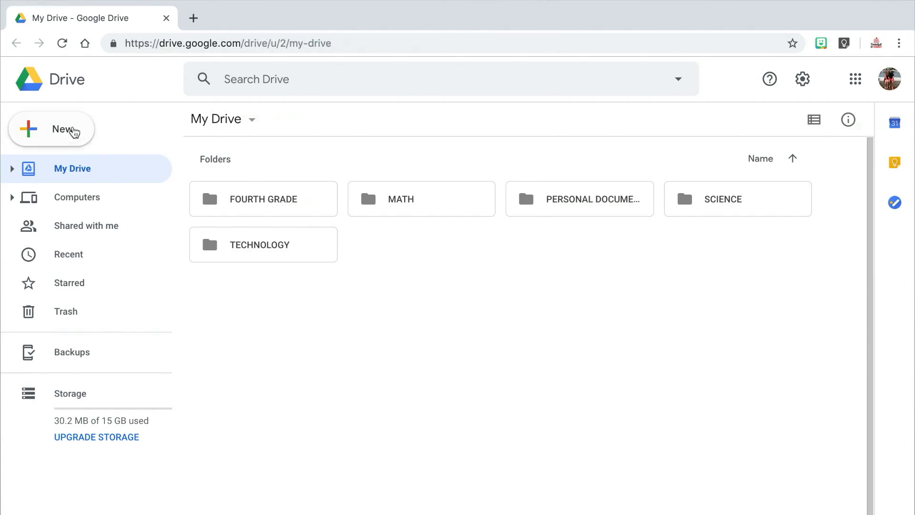
click(71, 130)
click(107, 139)
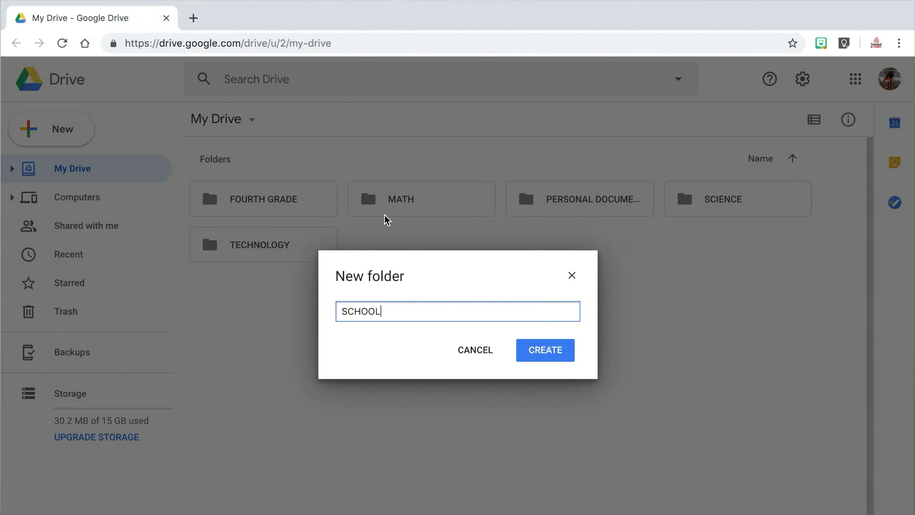
text(SCHOOL)
click(548, 351)
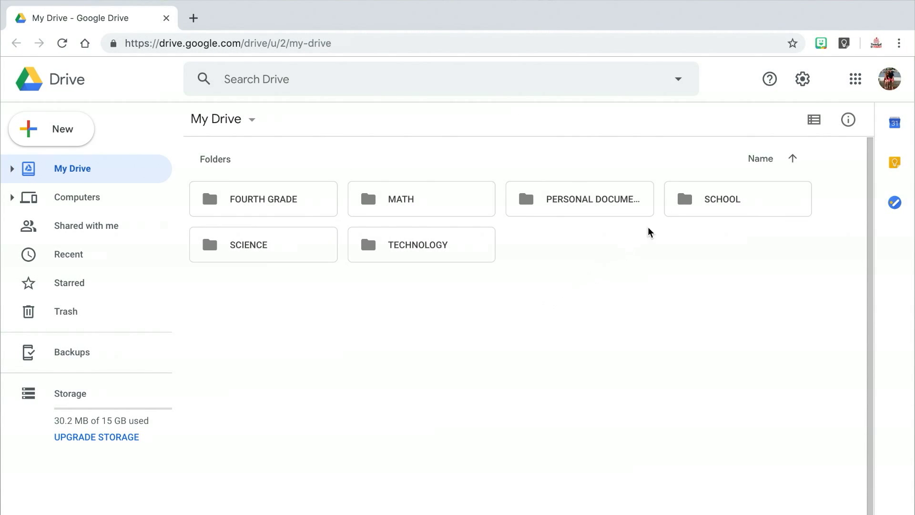
- Switch the My Drive folders to list view and back to grid view
click(813, 120)
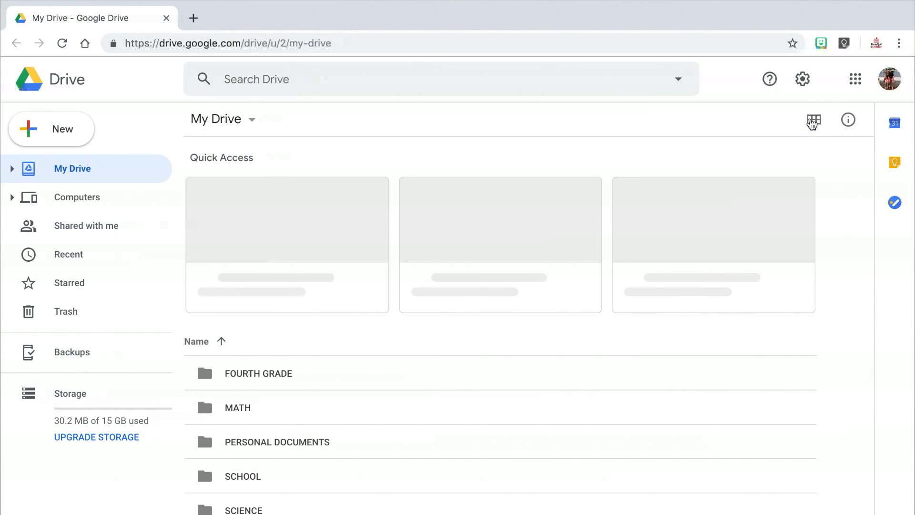
click(813, 120)
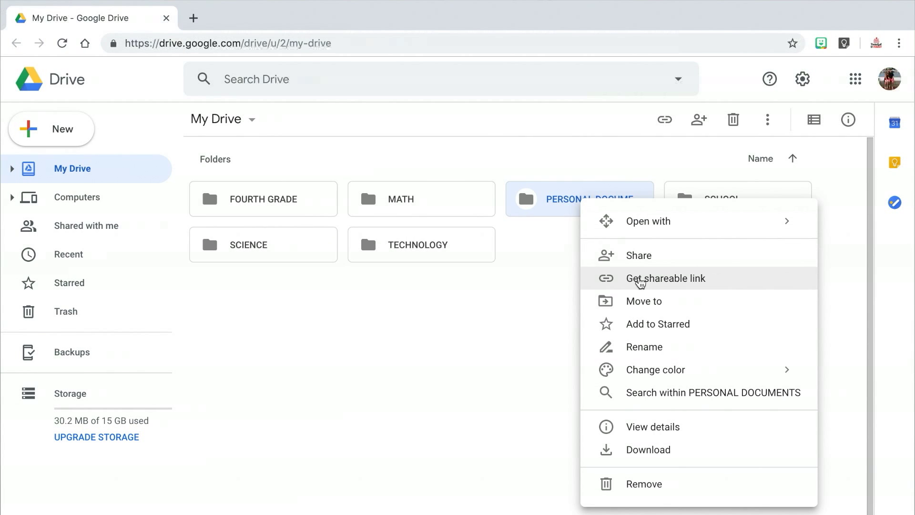
- Rename the PERSONAL DOCUMENTS folder as 1 PERSONAL DOCUMENTS and the SCHOOL folder as 2 SCHOOL
click(643, 347)
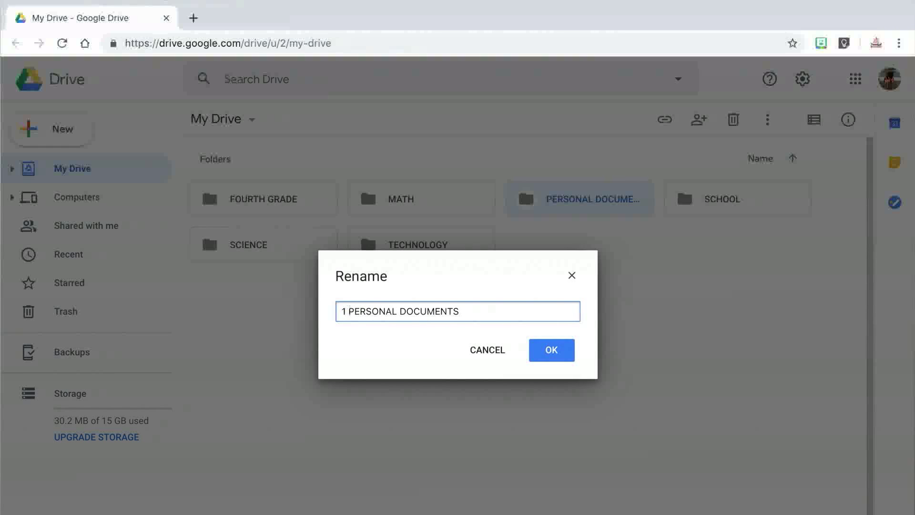
click(549, 352)
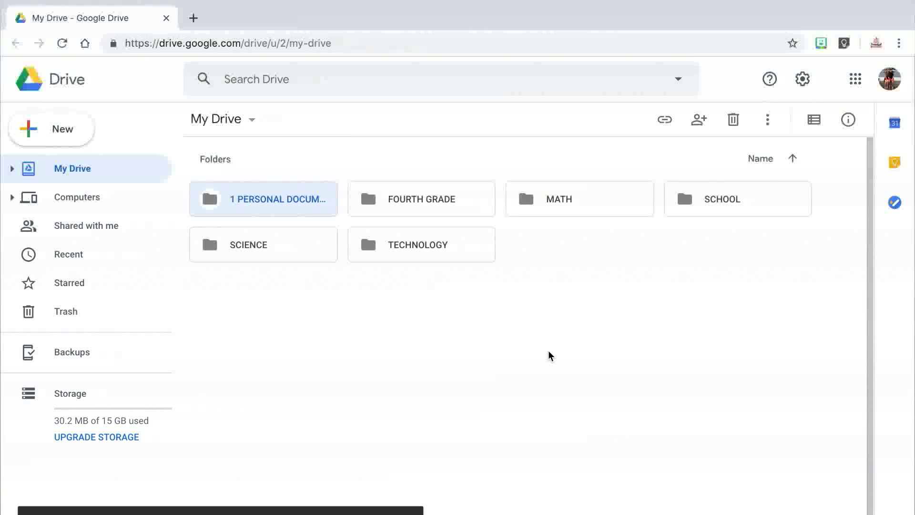
right_click(694, 218)
click(529, 358)
text(2)
key(Return)
- Rename the FOURTH GRADE folder as 3 FOURTH GRADE and the SCIENCE folder as 4 SCIENCE
right_click(572, 200)
click(634, 341)
text(3)
right_click(304, 252)
click(366, 393)
text(4 SCIENCE)
click(551, 350)
- Rename the MATH folder as 5 MATH and the TECHNOLOGY folder as 6 TECHNOLOGY
right_click(304, 252)
click(363, 395)
text(5)
click(548, 351)
right_click(428, 248)
text(6)
click(551, 349)
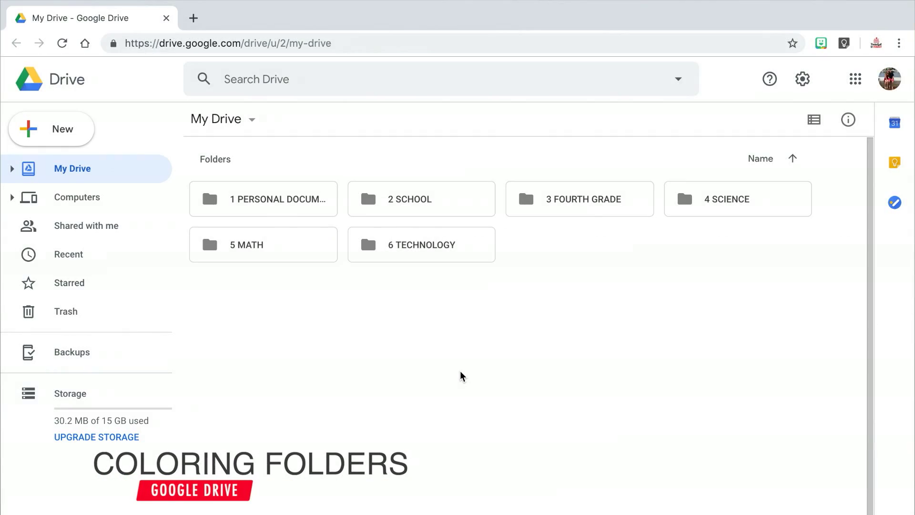
- Color the 1 PERSONAL DOCUMENTS folder red and the 2 SCHOOL folder light orange
right_click(289, 205)
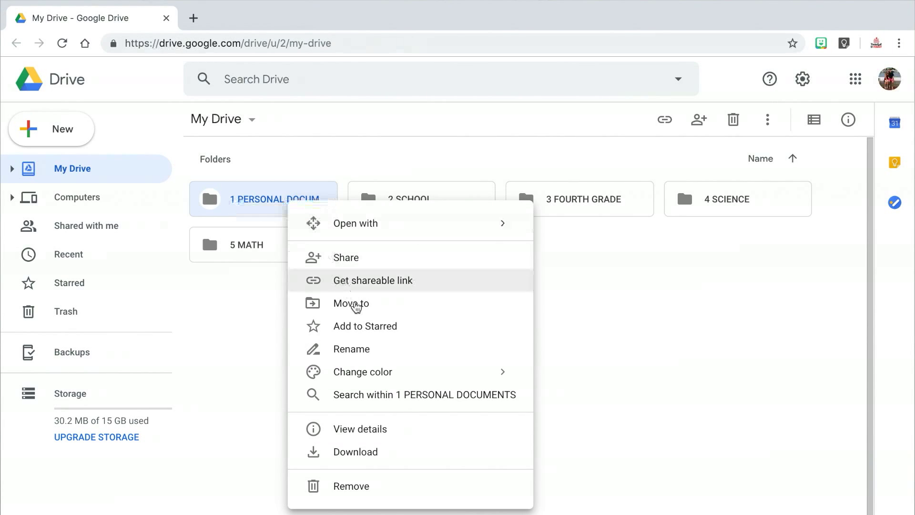
mouse_move(388, 372)
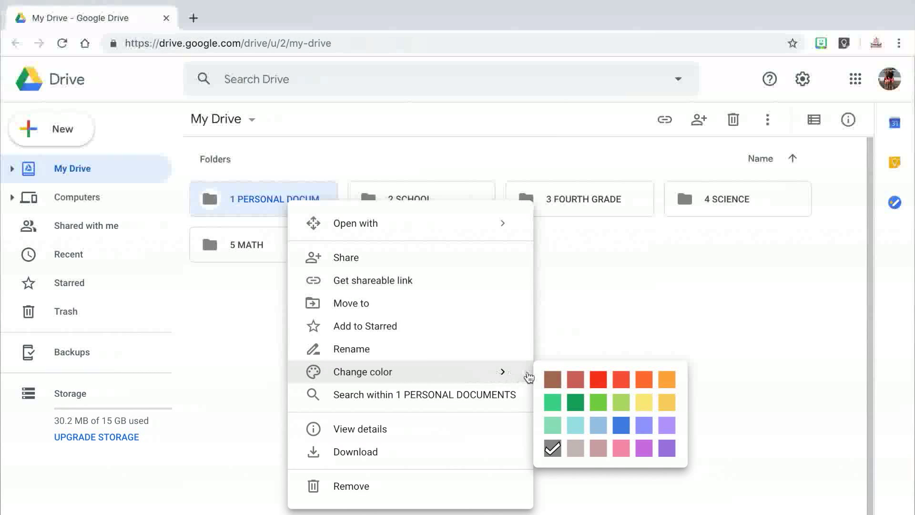
click(599, 379)
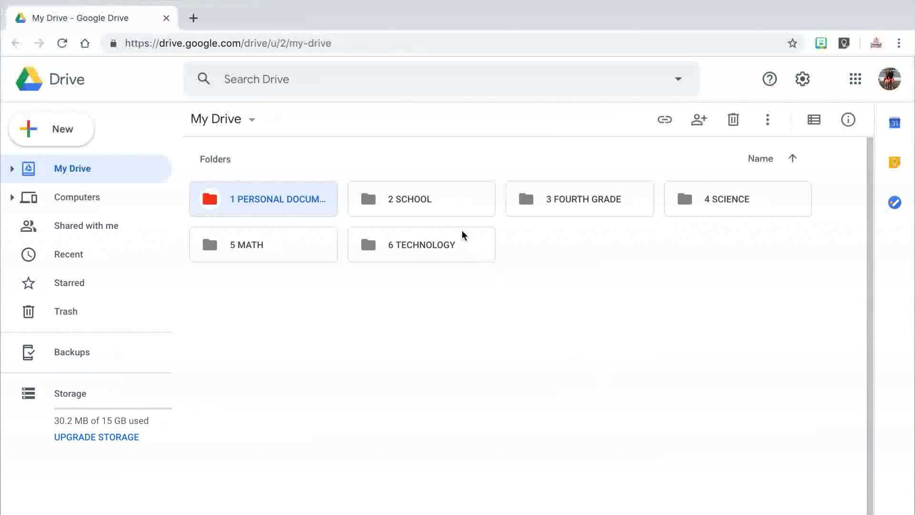
right_click(447, 206)
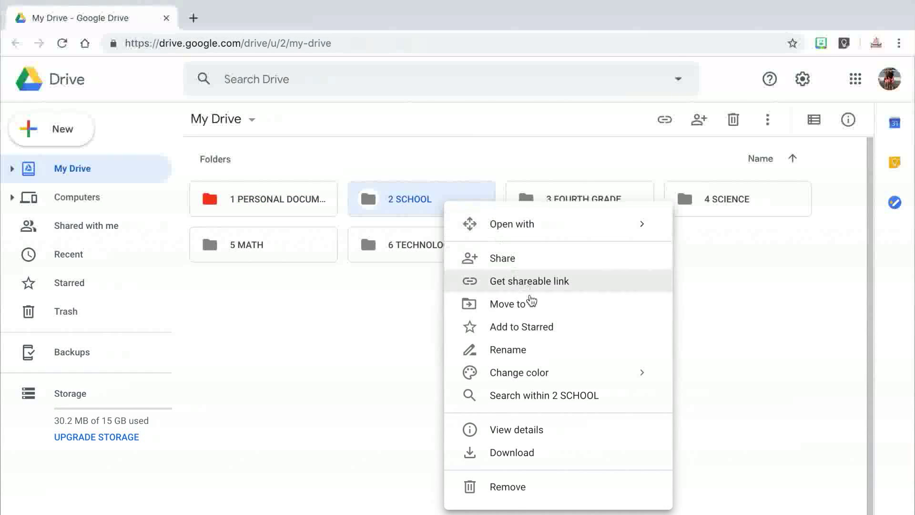
mouse_move(574, 374)
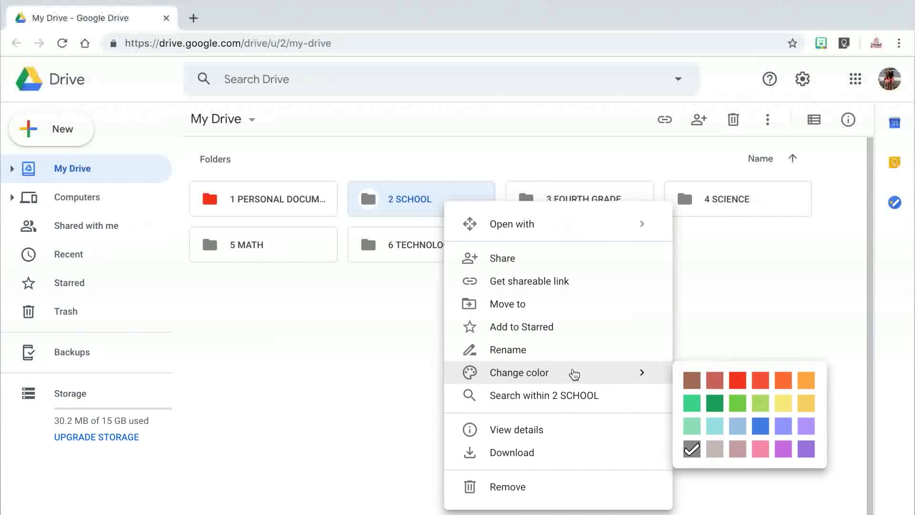
click(807, 381)
- Color the 3 FOURTH GRADE folder yellow and the 4 SCIENCE folder bright green
right_click(607, 203)
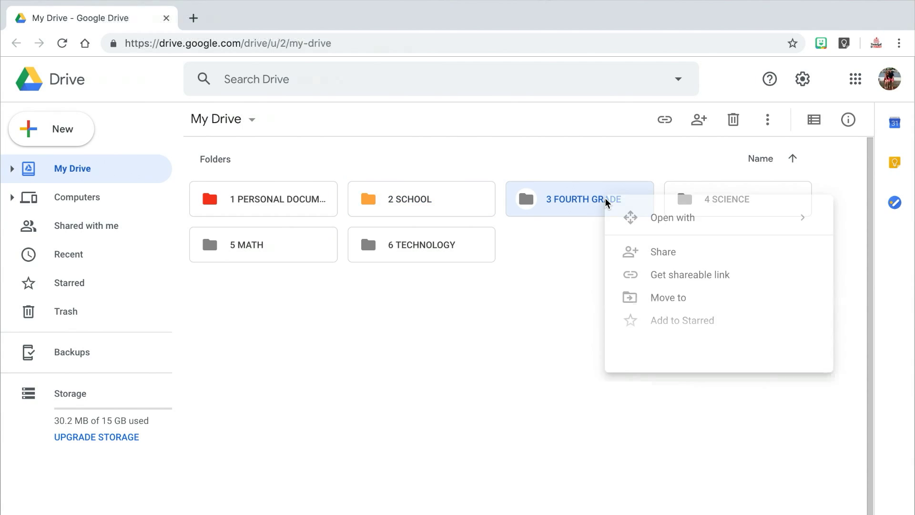
mouse_move(696, 370)
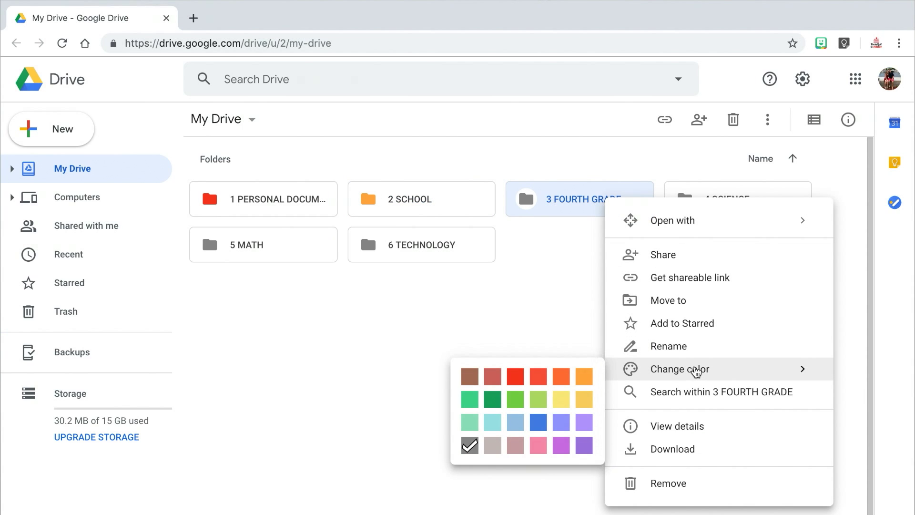
click(562, 403)
right_click(715, 199)
mouse_move(667, 366)
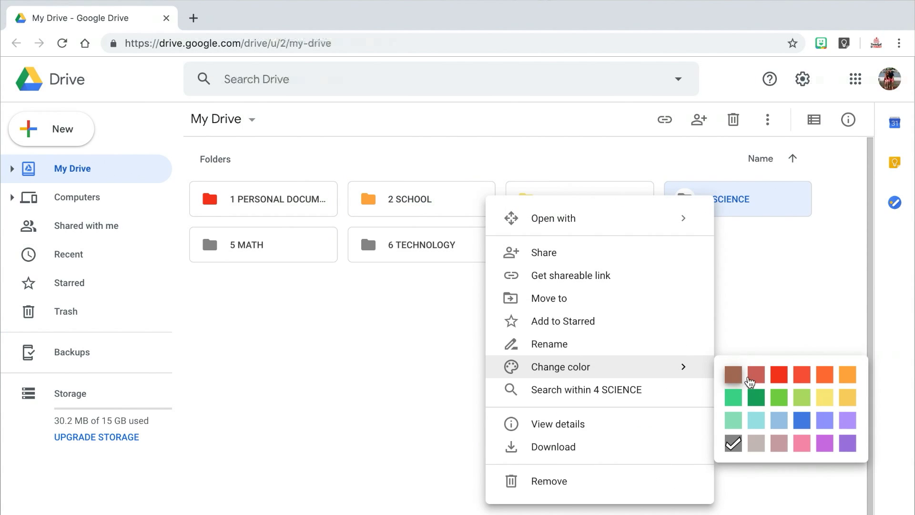
click(779, 400)
- Color the 5 MATH folder blue and the 6 TECHNOLOGY folder purple
right_click(292, 246)
mouse_move(326, 414)
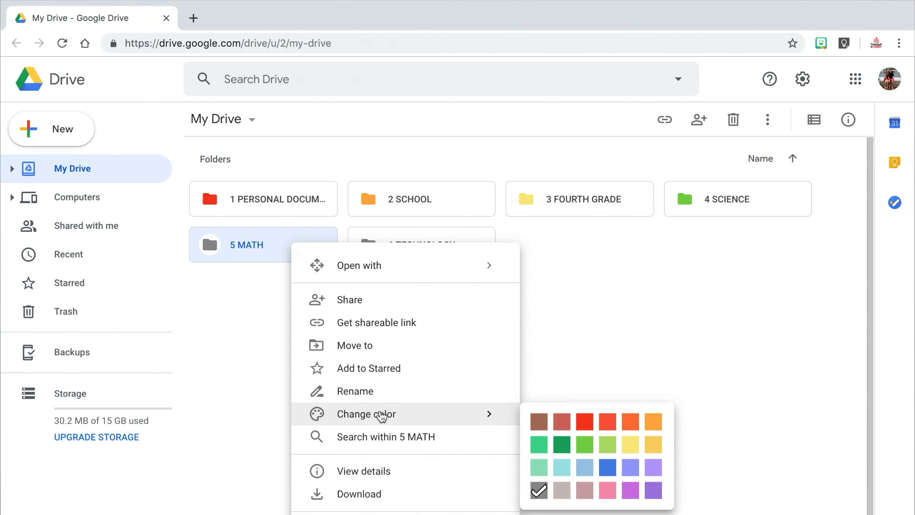
click(606, 471)
click(447, 262)
right_click(447, 262)
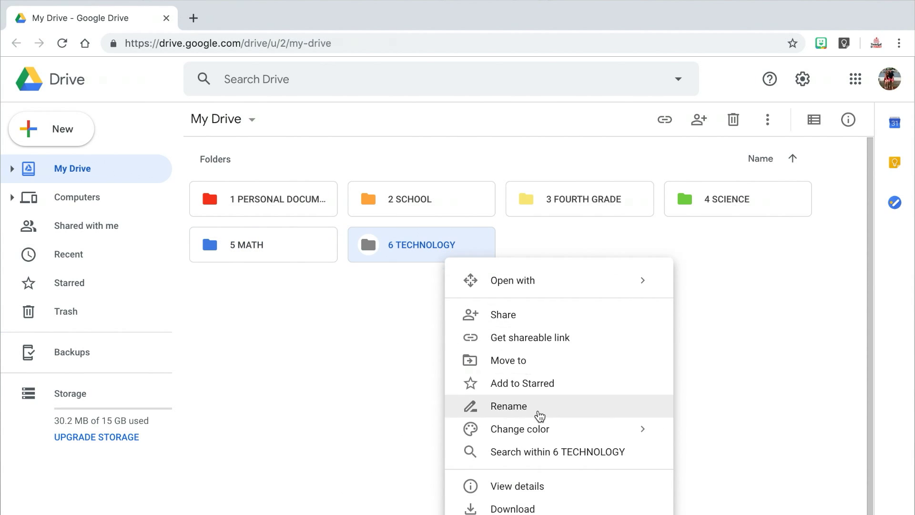
mouse_move(553, 424)
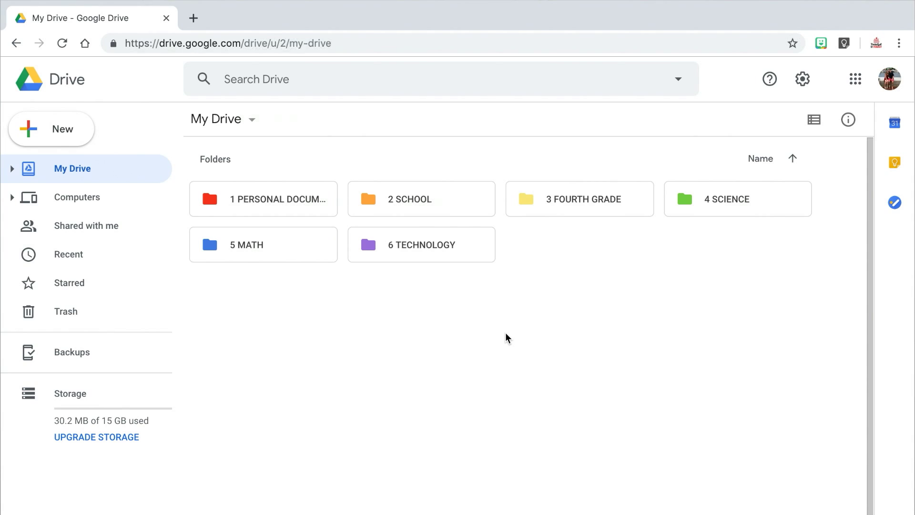
- Create subfolders named PAY STUBS and CERTIFICATES inside the 1 PERSONAL DOCUMENTS folder
double_click(310, 204)
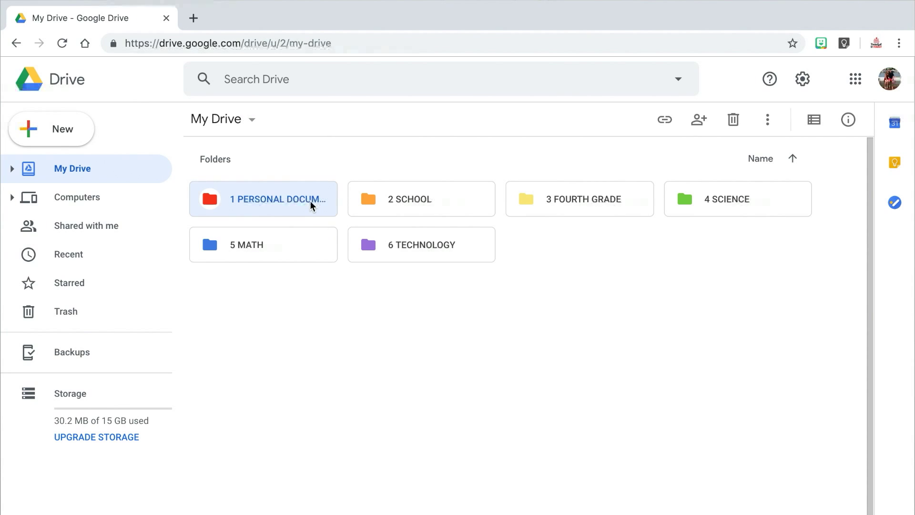
click(88, 137)
click(114, 144)
text(PAY STUBS)
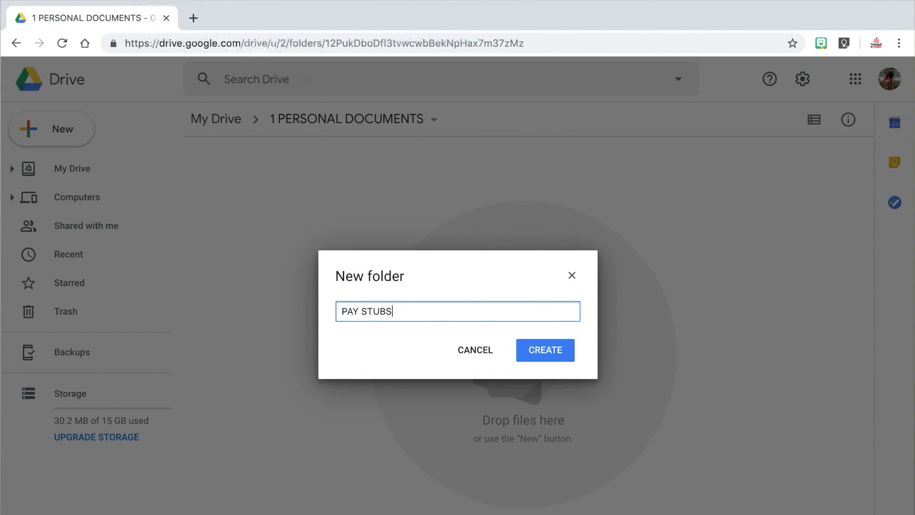
click(542, 344)
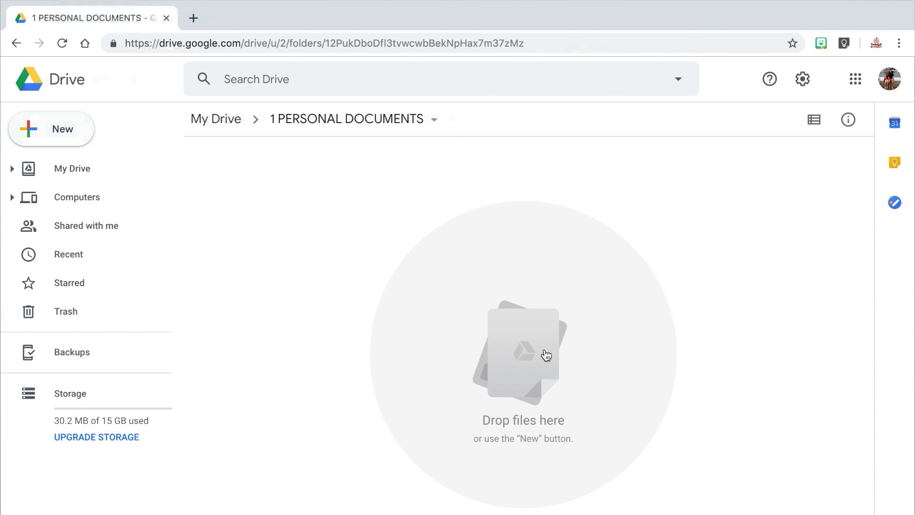
click(86, 132)
click(85, 127)
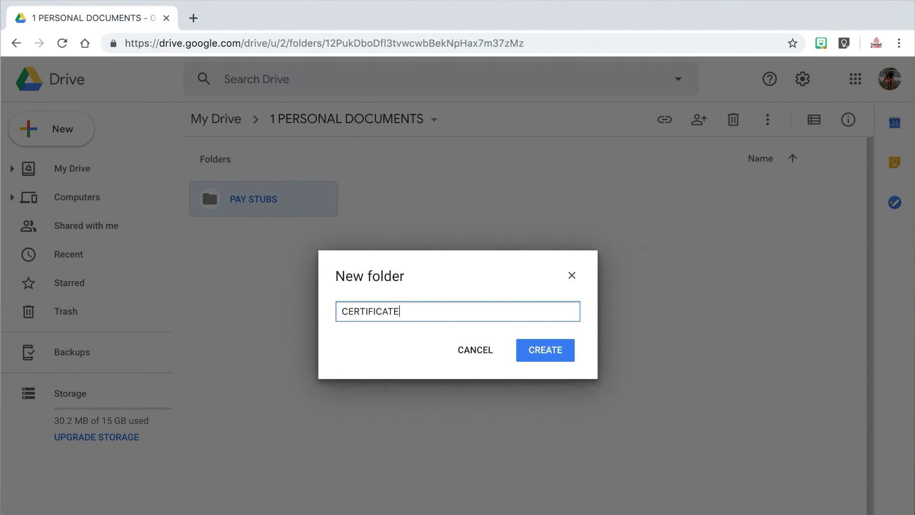
click(567, 355)
- Add subfolders named OBSERVATIONS and SUB PLANS to the 1 PERSONAL DOCUMENTS folder
click(72, 128)
click(73, 130)
text(OBSERVATIONS)
click(534, 355)
click(90, 131)
click(88, 134)
text(SUB PLANS)
click(537, 351)
- Add a PD FORMS subfolder to the 1 PERSONAL DOCUMENTS folder
click(77, 132)
click(77, 133)
text(PD FORMS)
click(544, 353)
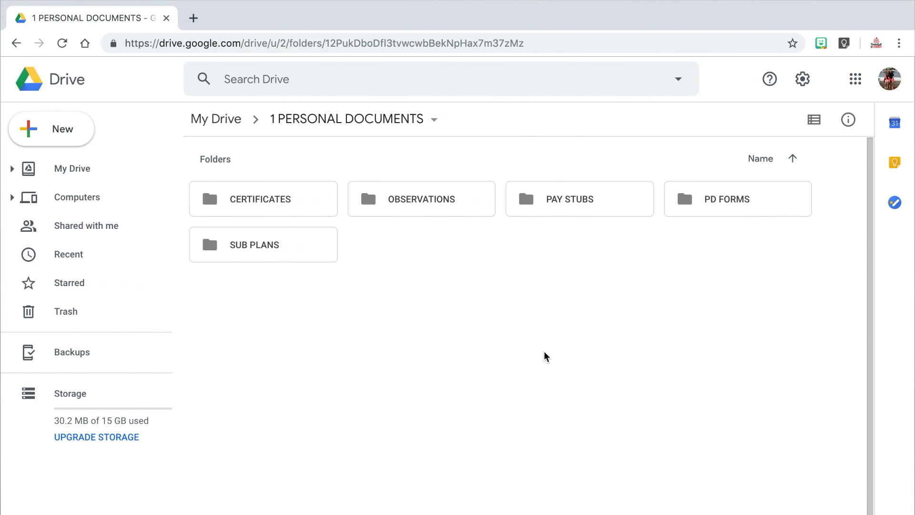
- Color all five subfolders inside 1 PERSONAL DOCUMENTS red
drag(291, 170, 752, 258)
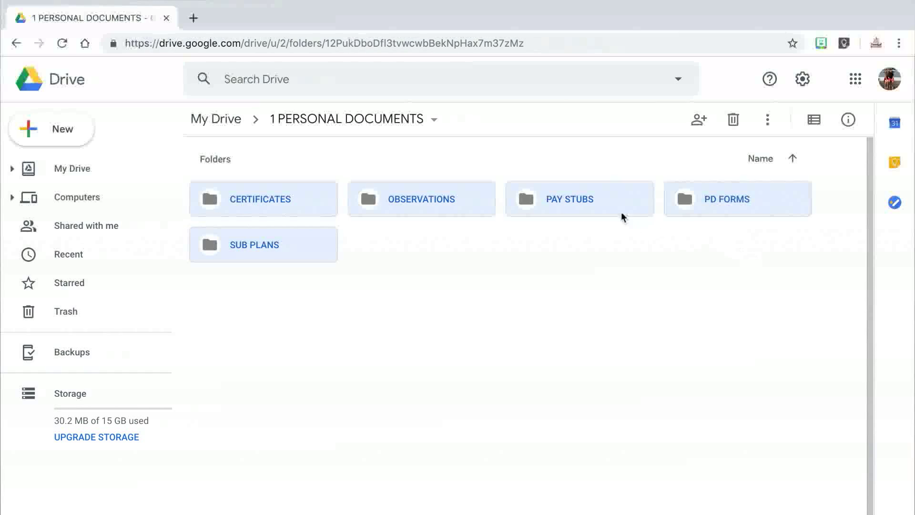
right_click(609, 198)
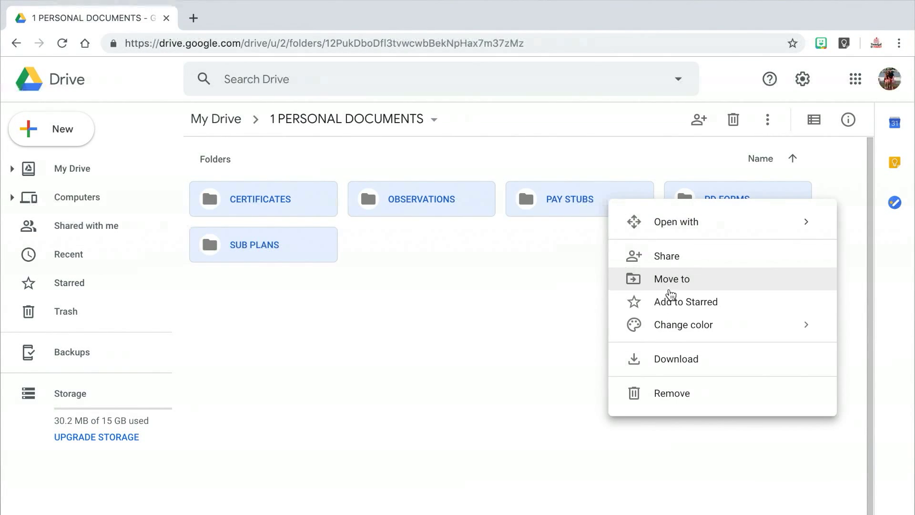
mouse_move(674, 330)
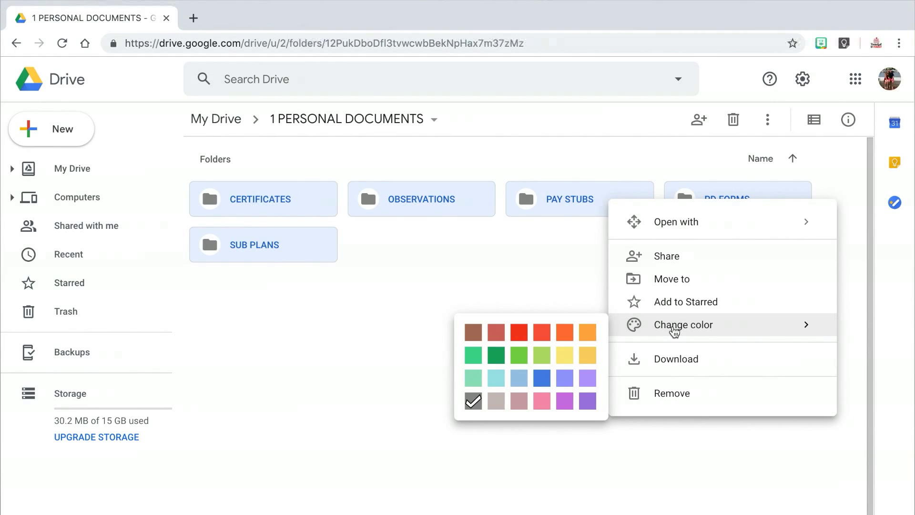
click(518, 332)
click(516, 328)
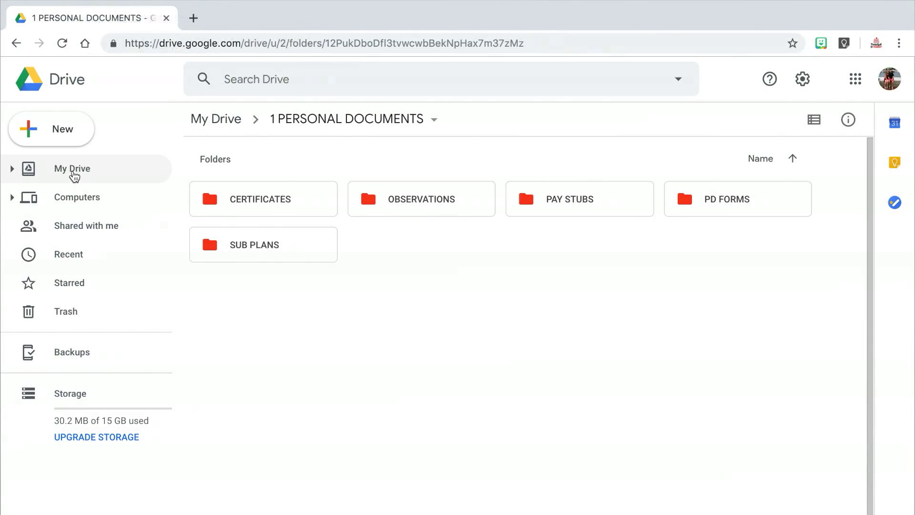
- Create subfolders named COMMITTEE MEETINGS and FIELD TRIPS inside the 2 SCHOOL folder
click(73, 170)
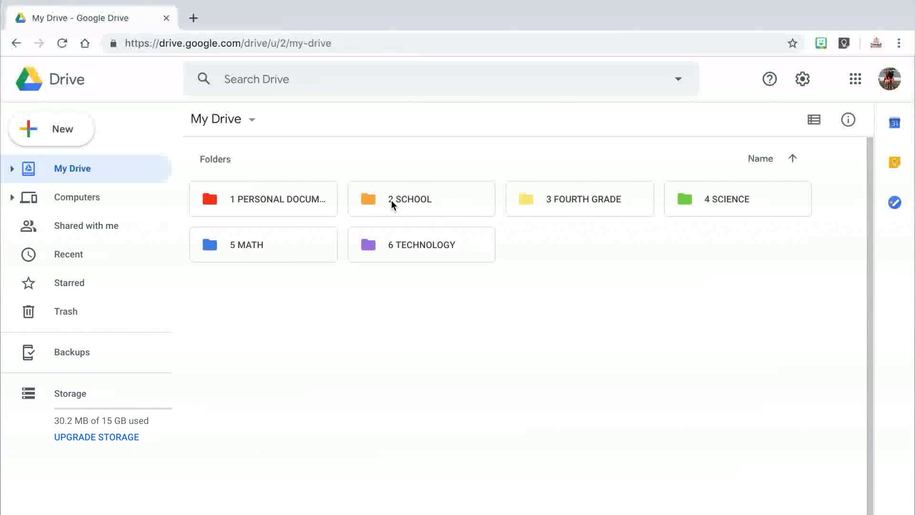
double_click(391, 203)
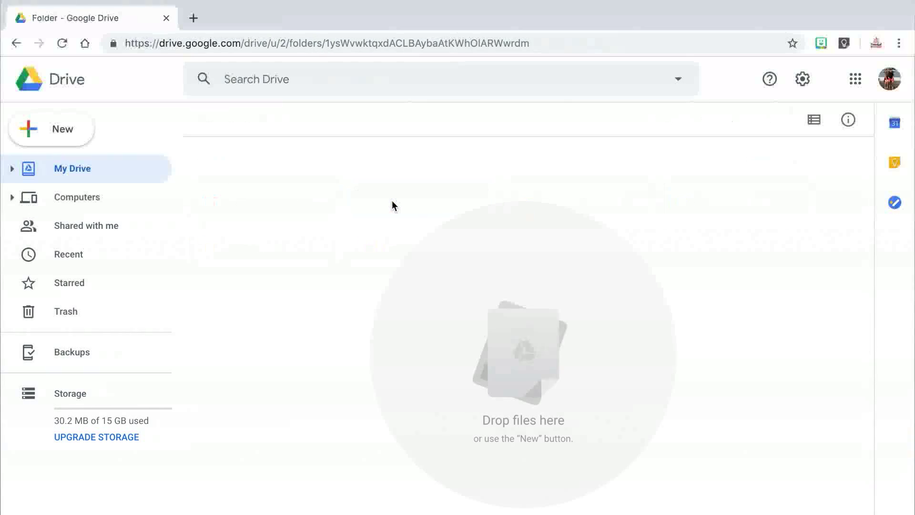
click(63, 129)
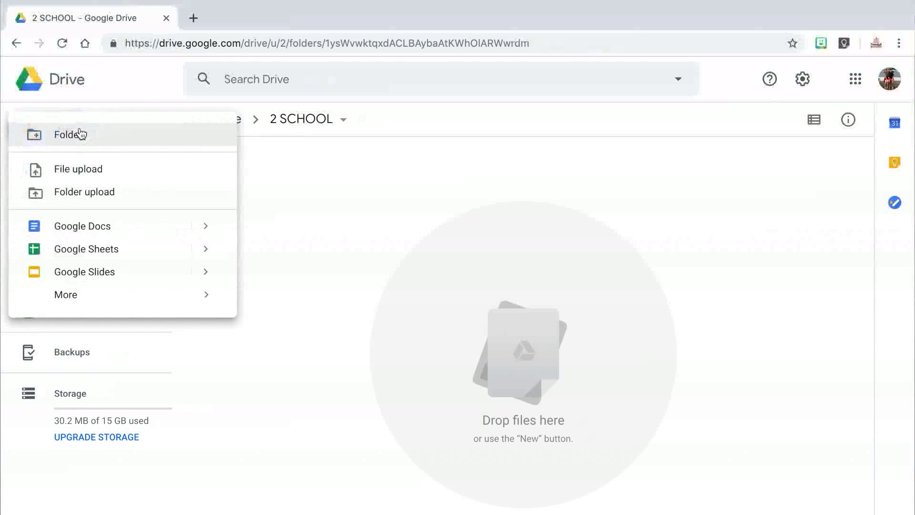
click(96, 138)
text(COMMITTEE MEETINGS)
key(Return)
click(90, 134)
click(105, 139)
text(FIELD TRIPS)
click(545, 349)
- Add subfolders named CALENDARS and STAFF NEWS to the 2 SCHOOL folder
click(120, 140)
text(CALENDARS)
click(535, 349)
click(104, 139)
text(STAFF NEWS)
click(524, 349)
- Add an OFFICE FORMS subfolder to the 2 SCHOOL folder and color all its subfolders orange
click(62, 129)
click(104, 139)
text(OFFICE FORMS)
key(Return)
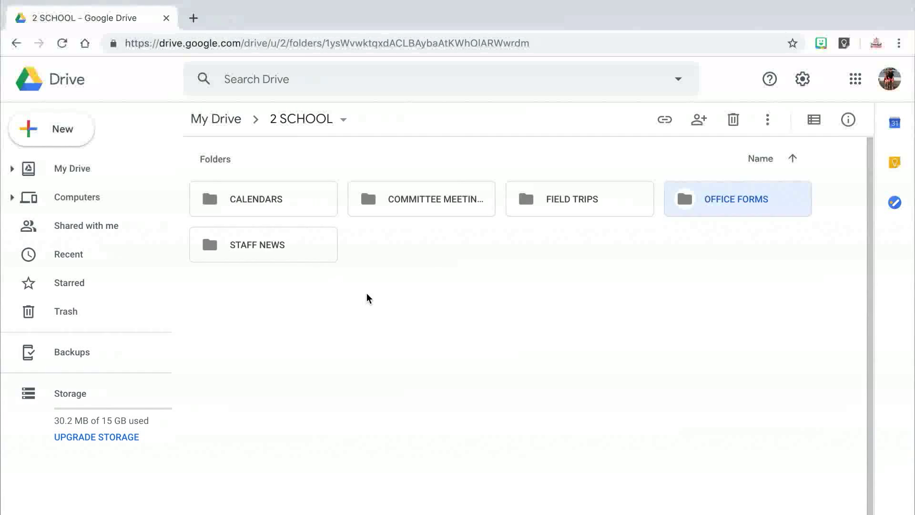
click(570, 325)
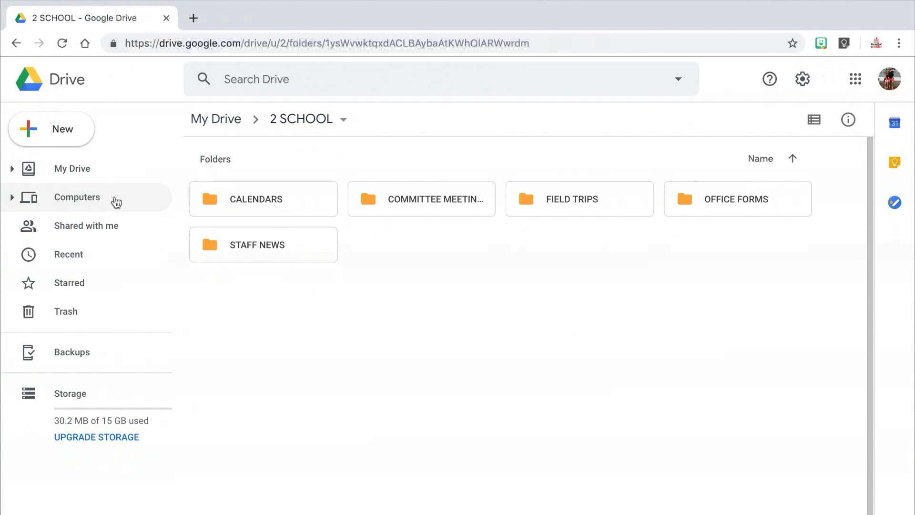
- Create subfolders named BEGINNING OF THE YEAR and END OF THE YEAR inside the 3 FOURTH GRADE folder
click(72, 168)
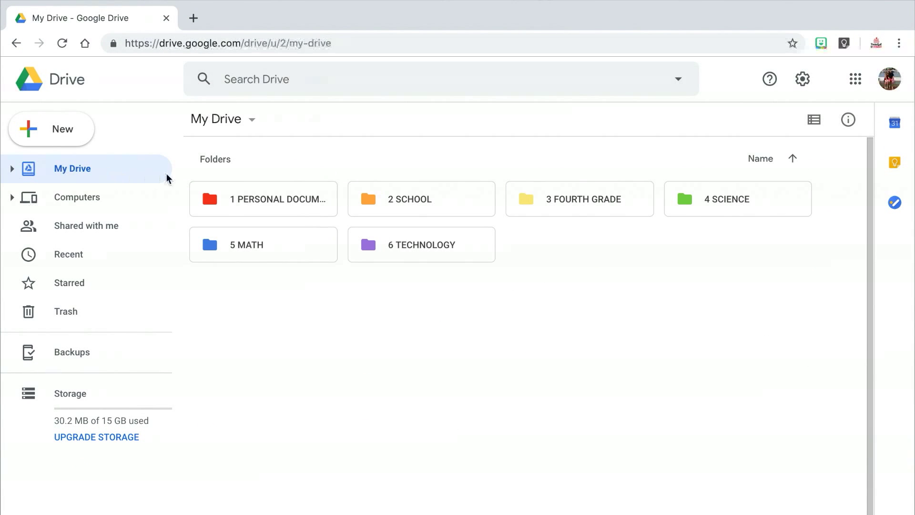
double_click(545, 202)
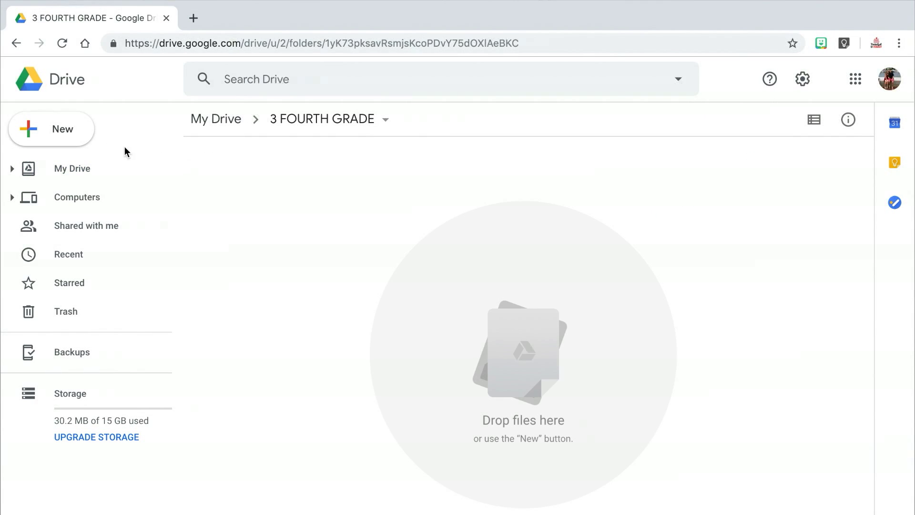
key(shift+f)
key(Return)
click(86, 128)
click(86, 132)
text(END OF THE YEAR)
key(Return)
- Add subfolders named BEHAVIOR MANAGEMENT and CONFERENCES to the 3 FOURTH GRADE folder
click(85, 129)
click(88, 132)
text(BEHAVIOR MANAGEMENT)
key(Return)
click(72, 129)
click(106, 141)
text(CONFERENCES)
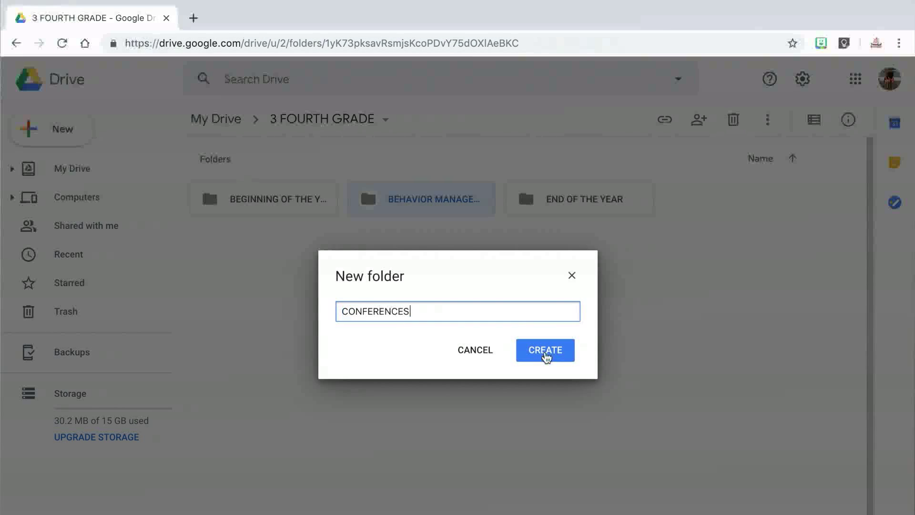
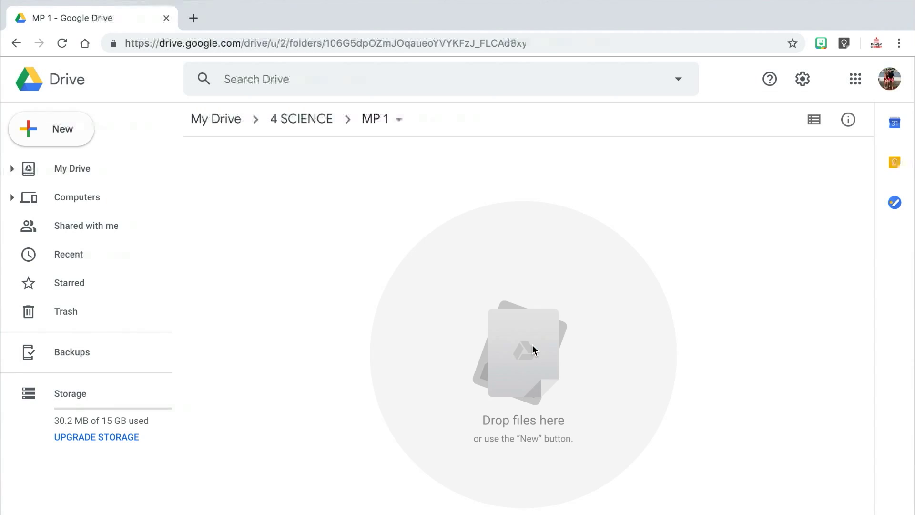
- Create subfolders named UNIT 1 and UNIT 2 inside the MP 1 folder of 4 SCIENCE
click(93, 131)
click(86, 135)
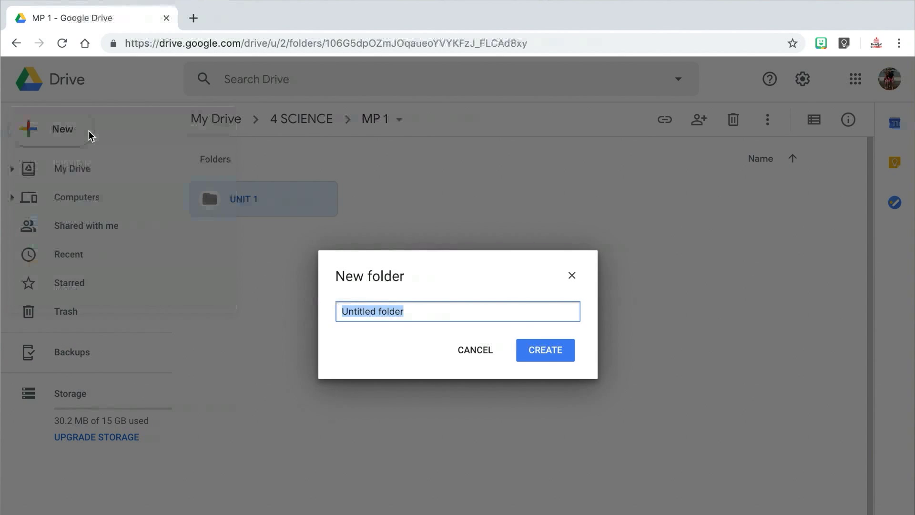
click(545, 350)
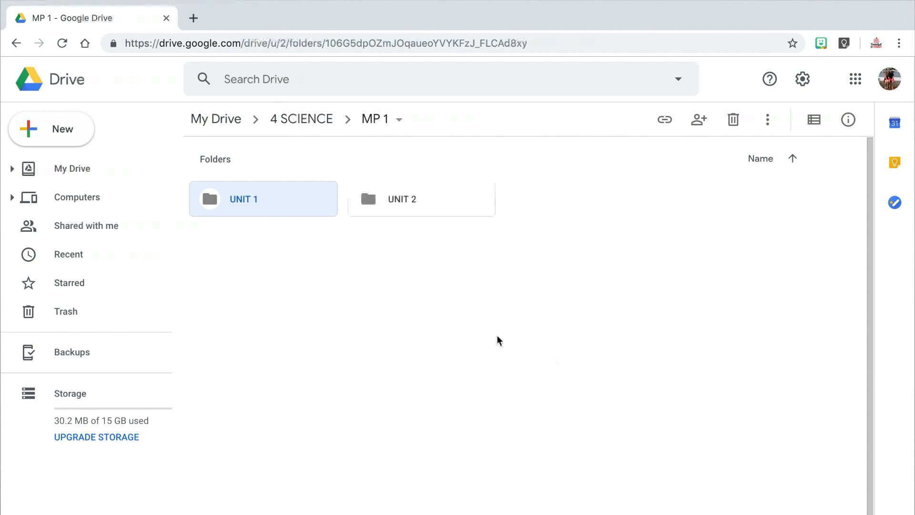
- Color the UNIT 1 and UNIT 2 folders green
right_click(388, 209)
mouse_move(485, 348)
click(680, 363)
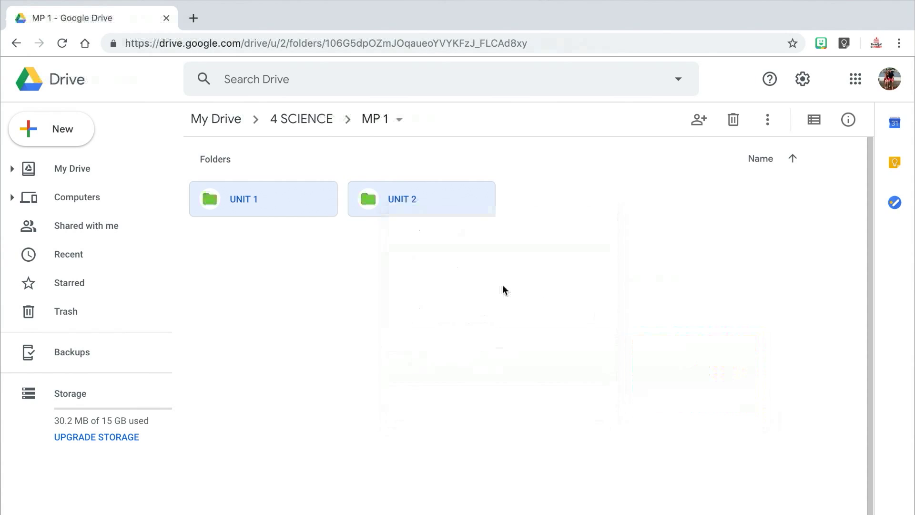
click(502, 287)
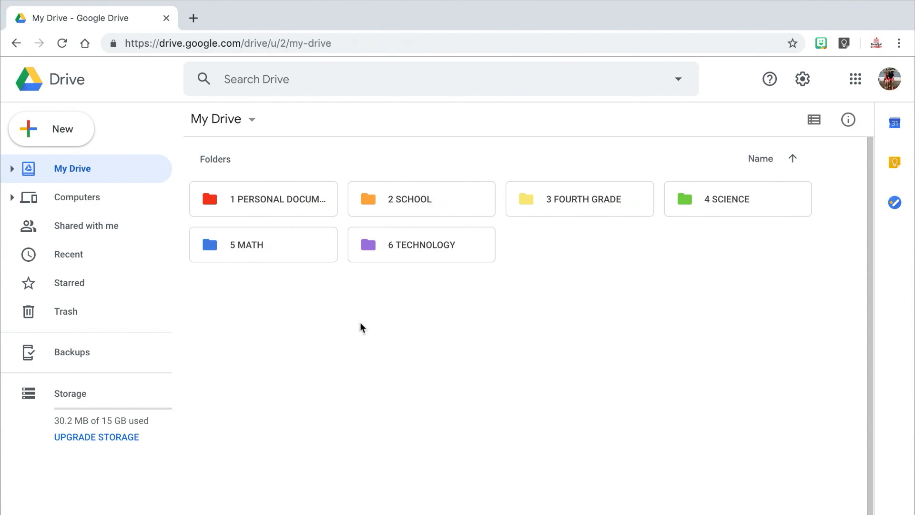
- Create subfolders MP 1 to MP 4, HOMEWORK, CENTERS, NOTES and REVIEW inside the 5 MATH folder
double_click(298, 253)
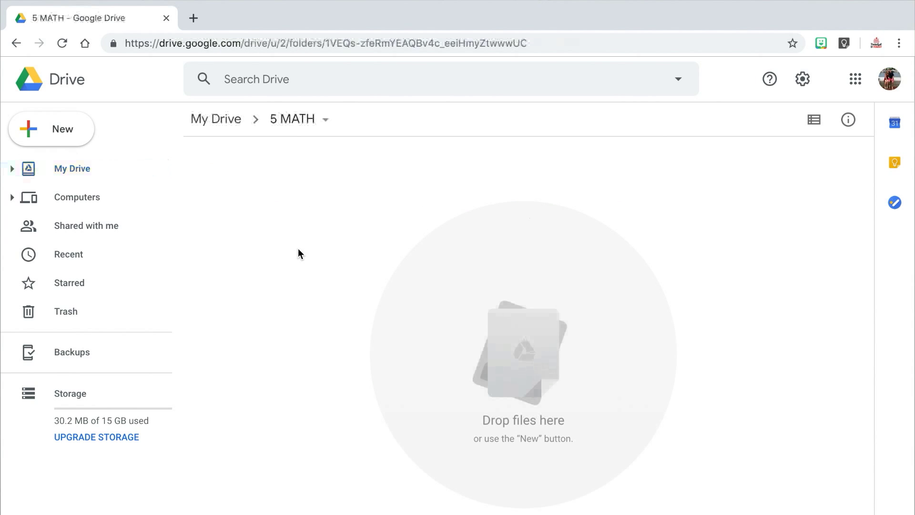
click(51, 129)
click(562, 350)
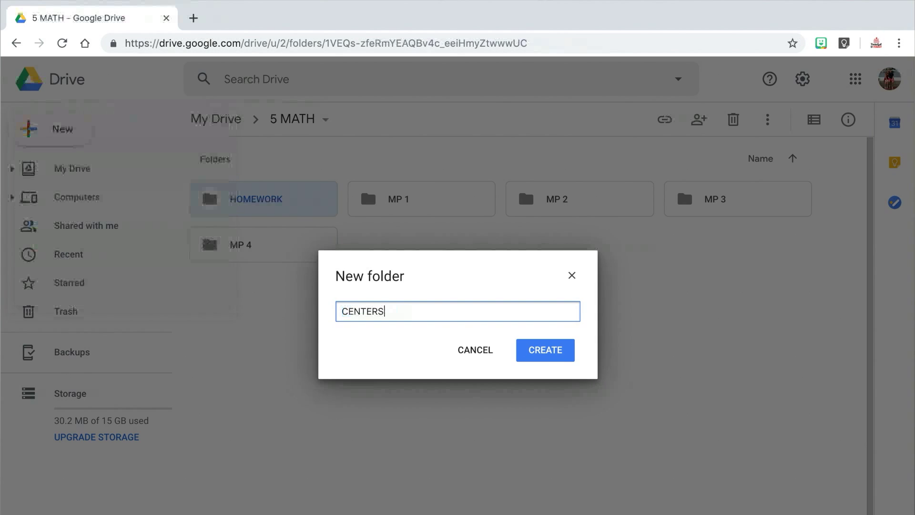
click(96, 143)
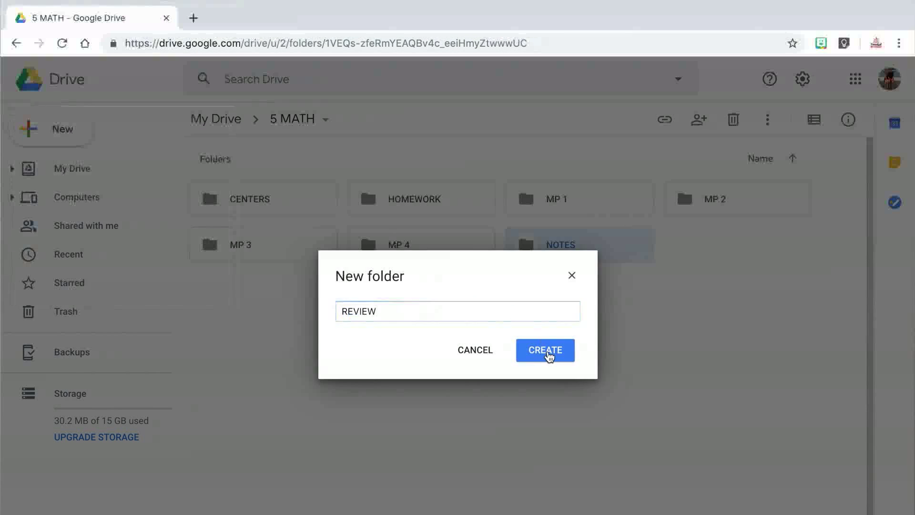
click(547, 353)
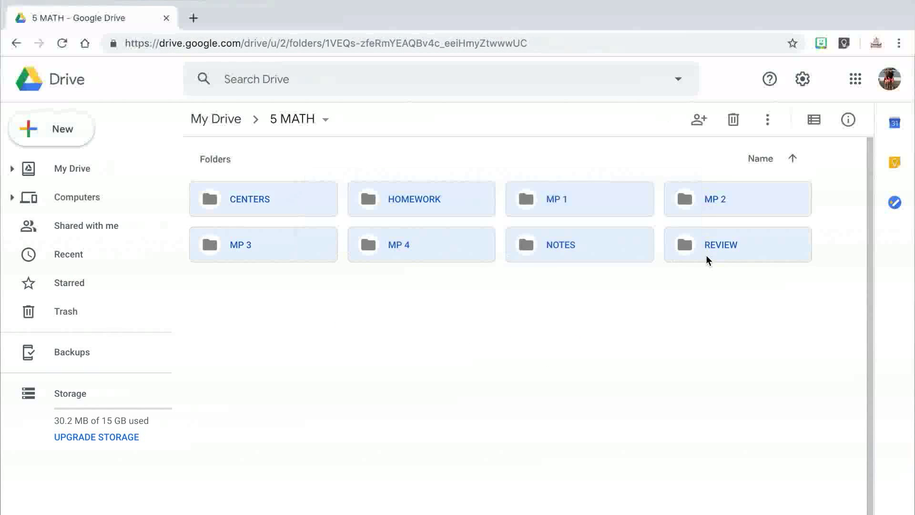
- Color all eight subfolders inside the 5 MATH folder blue
right_click(705, 256)
mouse_move(666, 387)
click(793, 443)
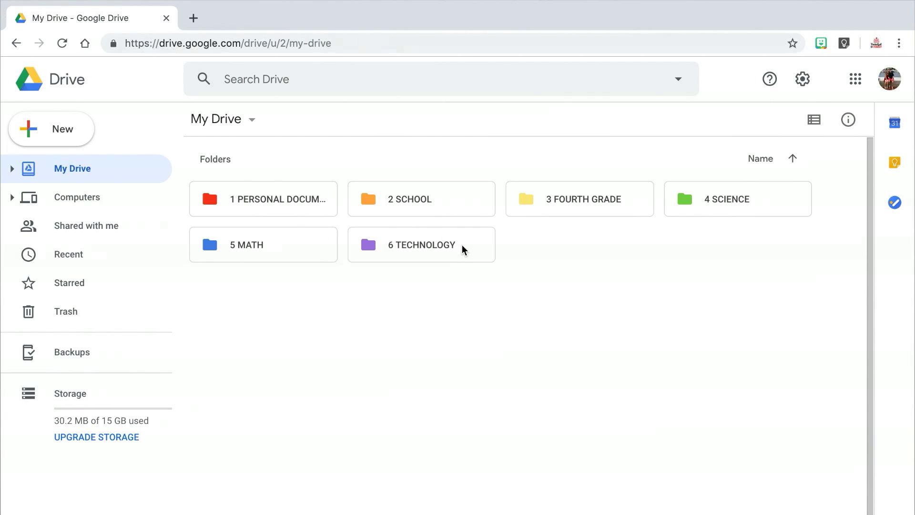
- Create a FLIPPITY subfolder inside the 6 TECHNOLOGY folder and start naming another subfolder beginning with GO
click(462, 246)
double_click(461, 245)
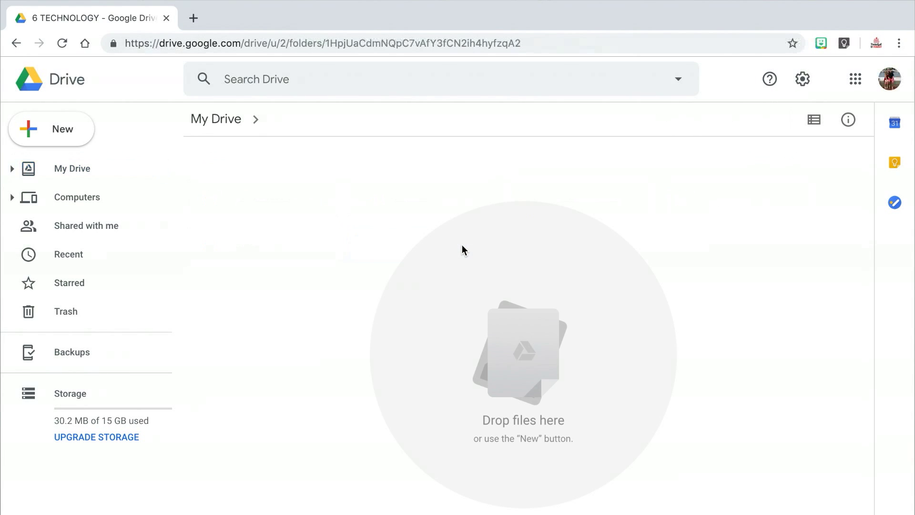
click(90, 135)
click(97, 137)
text(FLIPPITY)
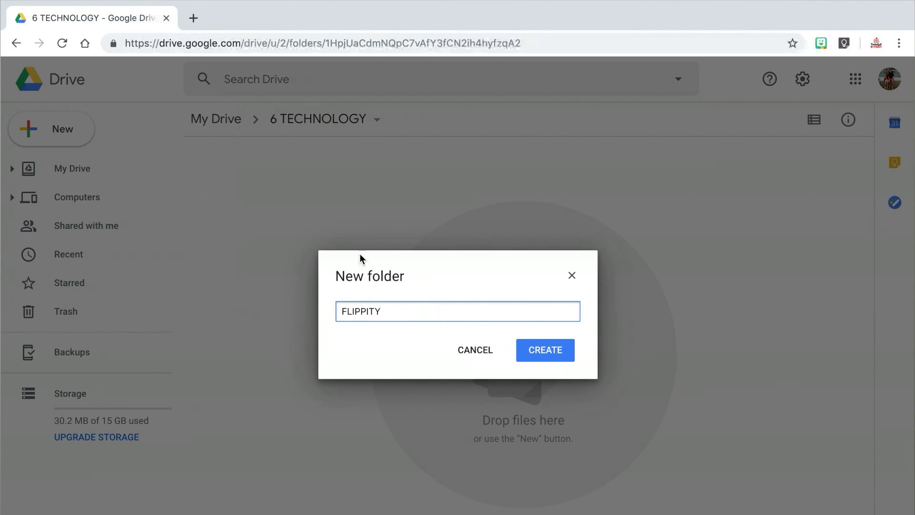
key(Return)
key(shift+f)
text(GO)
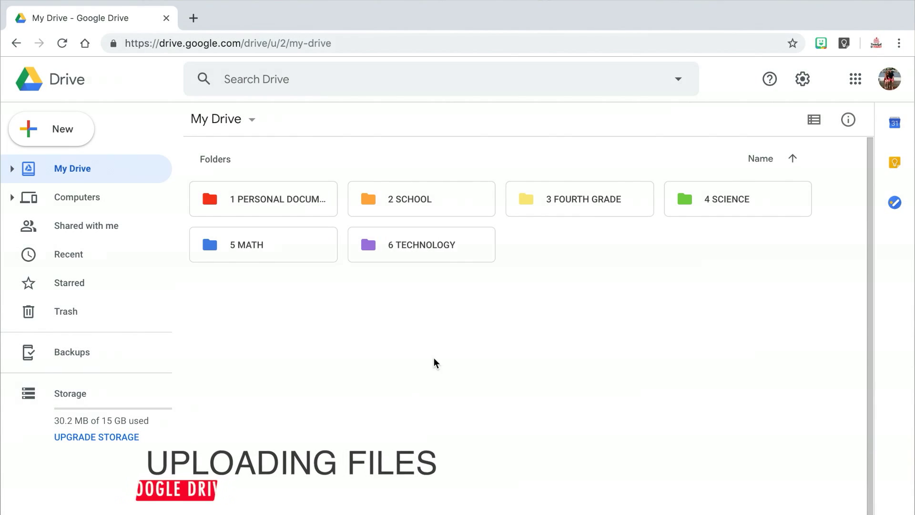
- Upload DE_LessonStarters_MLB_3-5.pdf from the computer's Documents folder into END OF THE YEAR inside 3 FOURTH GRADE
double_click(551, 205)
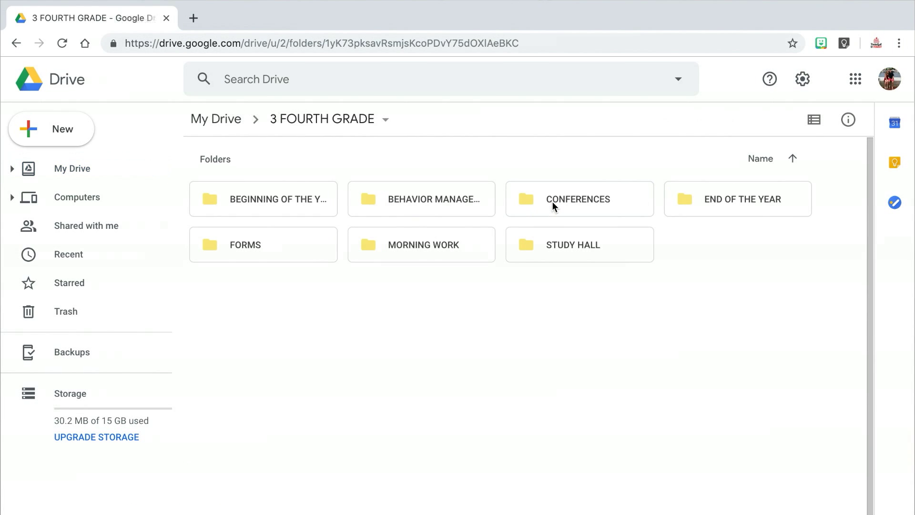
double_click(702, 198)
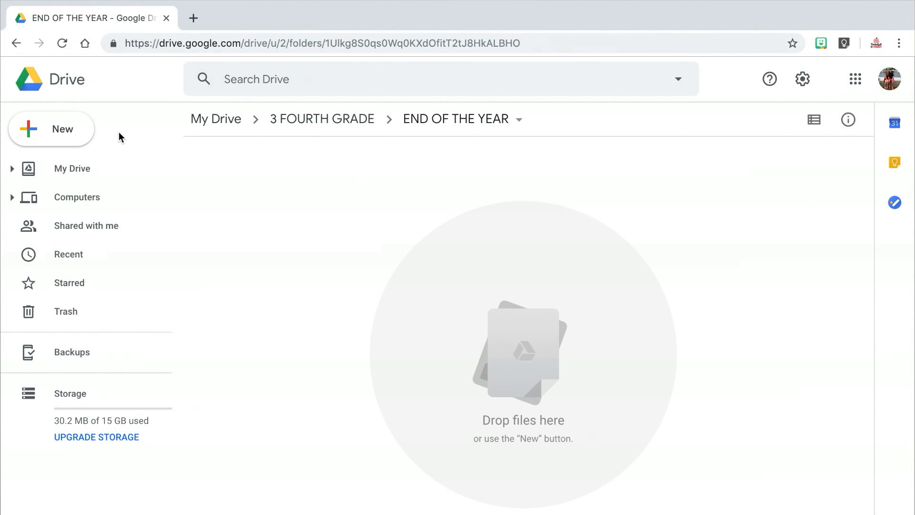
click(81, 133)
click(85, 171)
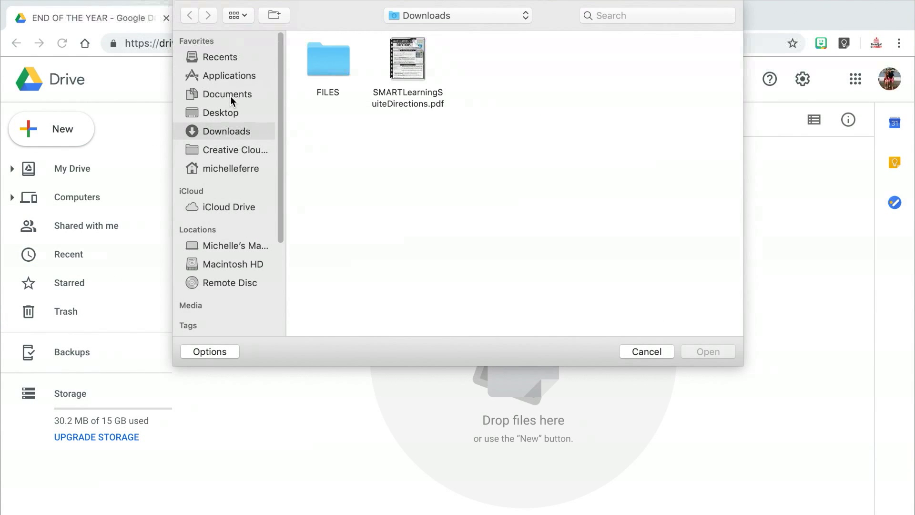
click(231, 96)
click(323, 70)
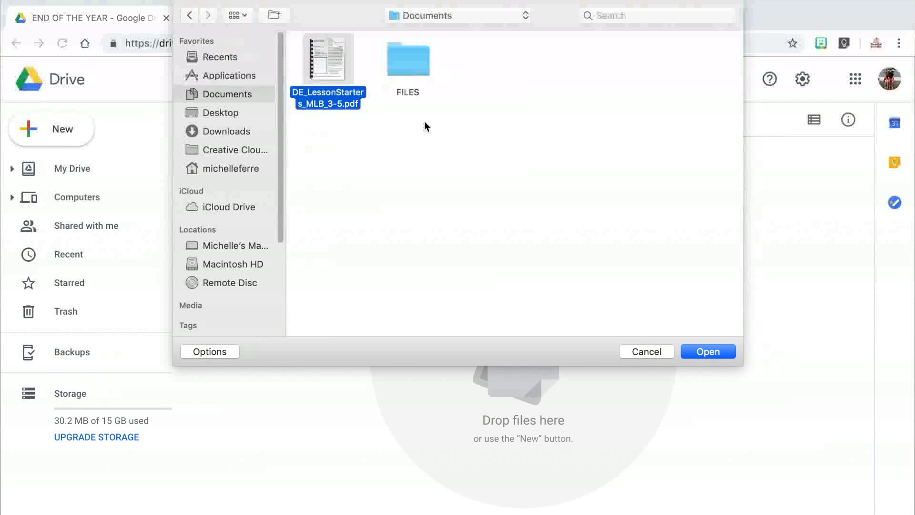
click(707, 355)
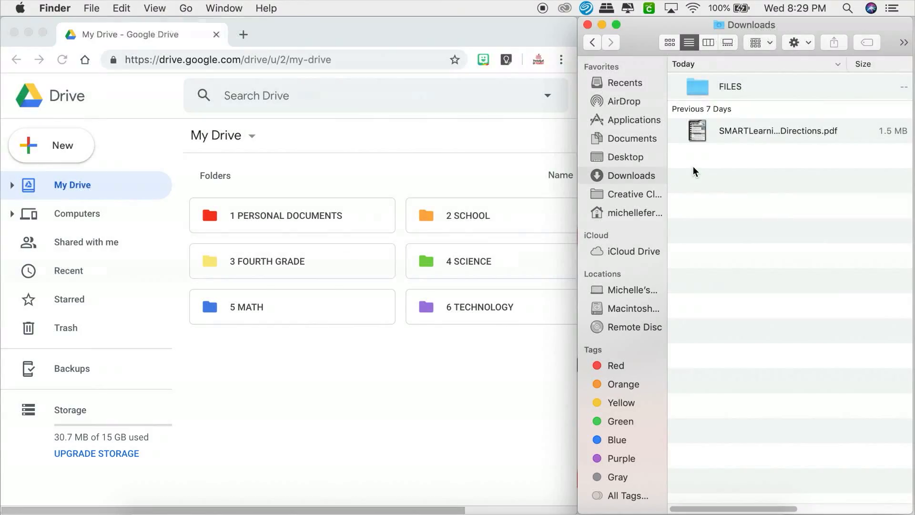
- Upload the SMARTLearningSuiteDirections PDF from the Downloads folder to My Drive and move it into the 6 TECHNOLOGY folder
drag(732, 131, 504, 309)
drag(472, 369, 439, 377)
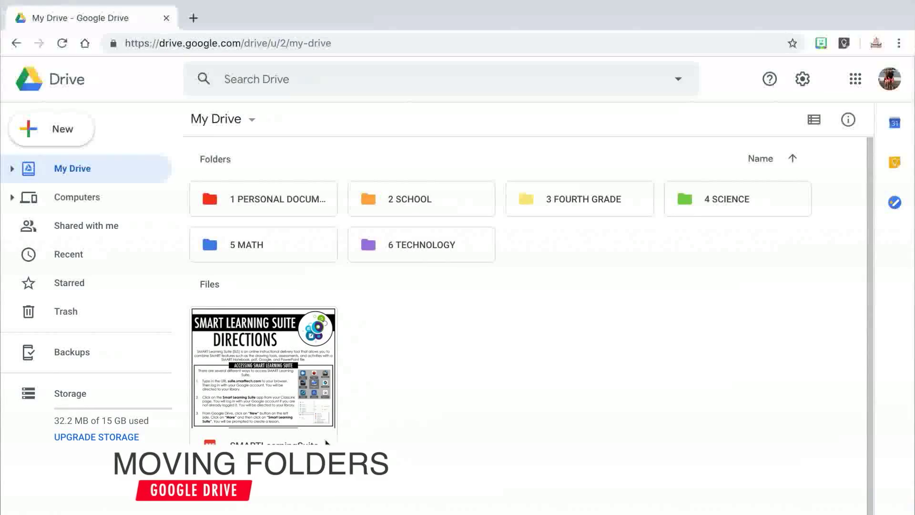
click(326, 443)
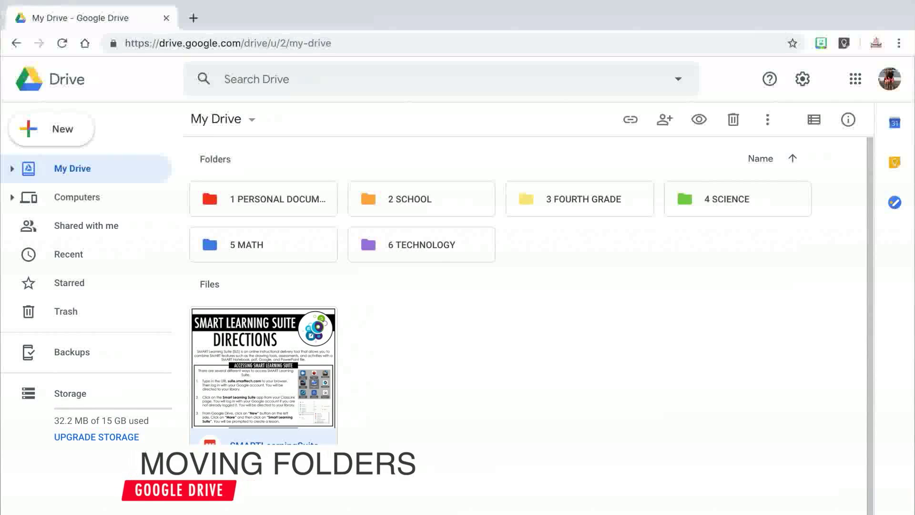
drag(326, 442, 420, 257)
- Move the SMARTLearningSuite PDF out of the My Drive root into the 6 TECHNOLOGY folder
right_click(279, 433)
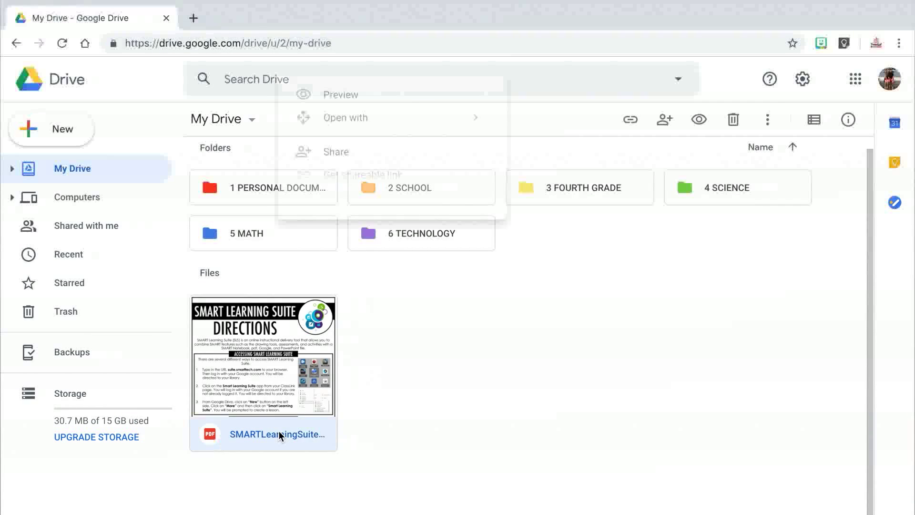
click(369, 203)
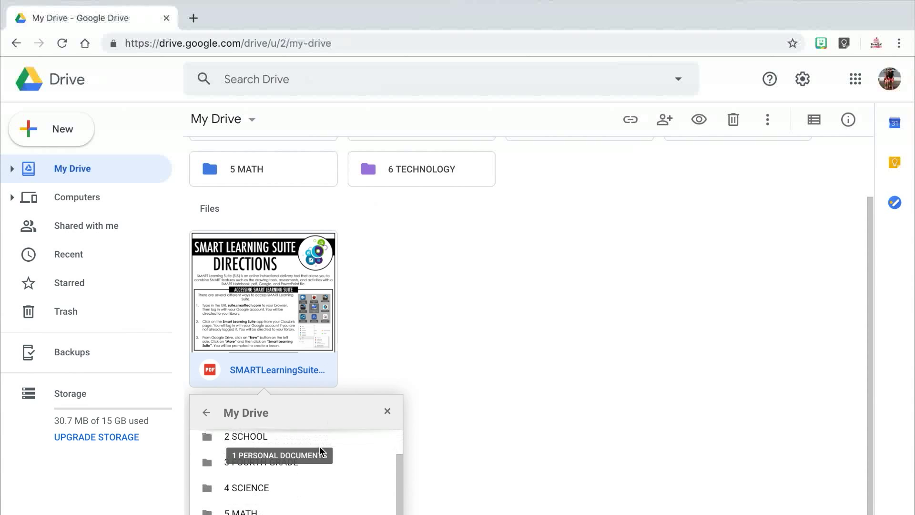
scroll(506, 403, down, 1)
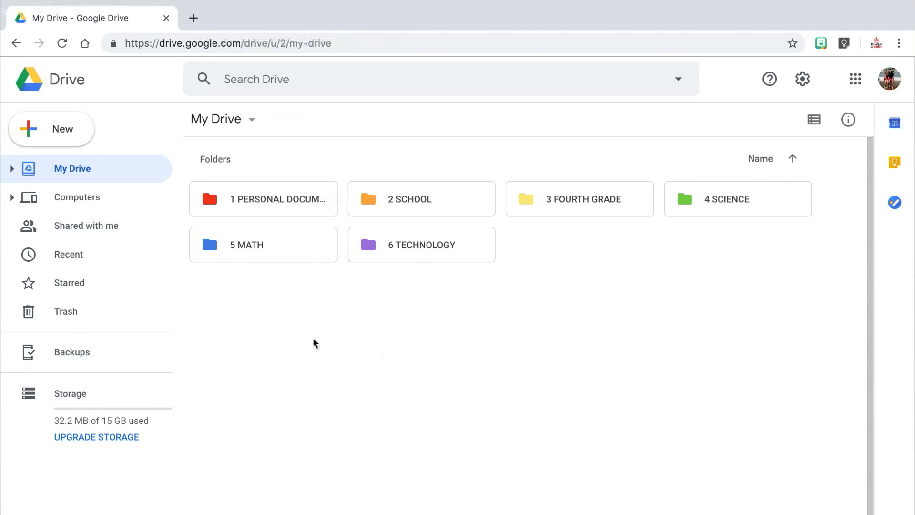
- Add the Sub Binder presentation from the files shared with this account to My Drive
click(128, 230)
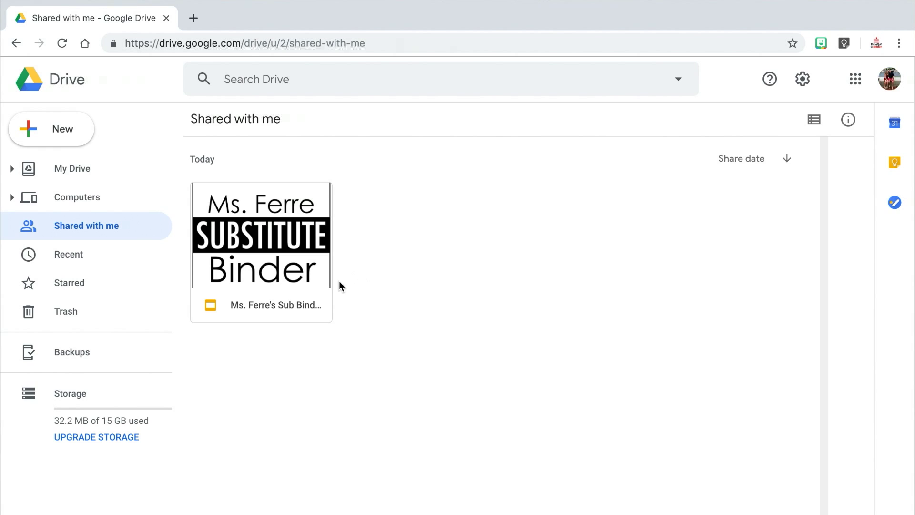
right_click(292, 305)
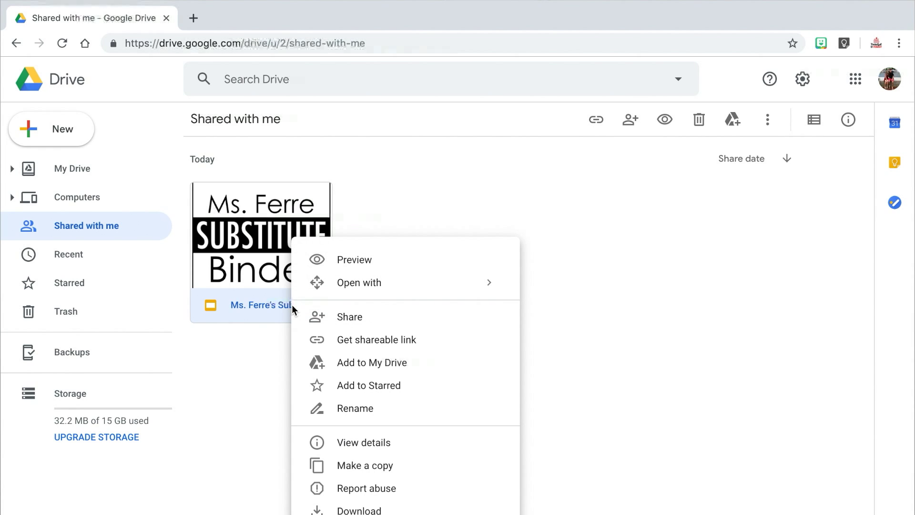
click(348, 363)
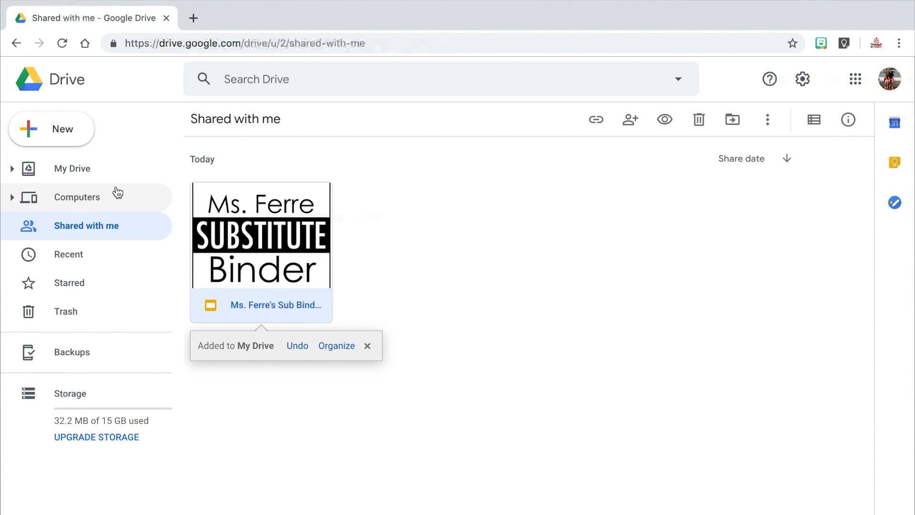
- Move the Sub Binder presentation from My Drive into SUB PLANS inside 1 PERSONAL DOCUMENTS and open that subfolder
click(116, 171)
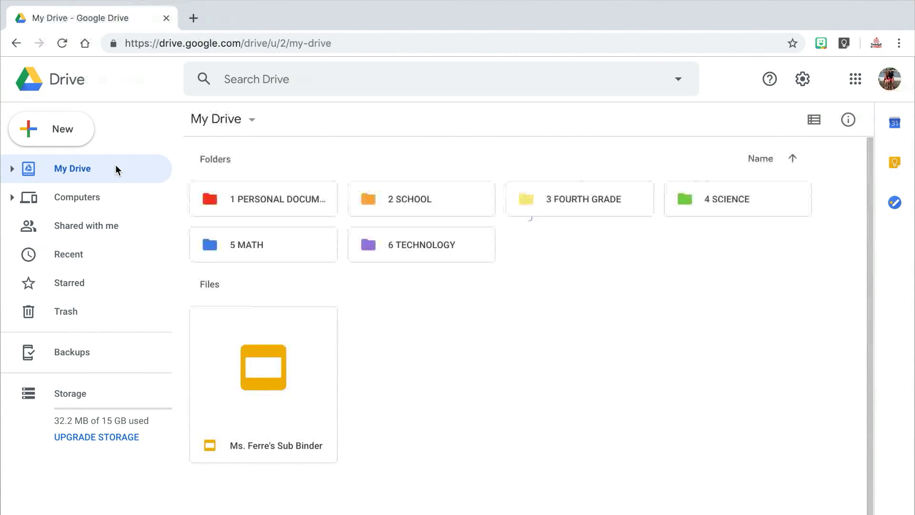
right_click(269, 443)
click(306, 236)
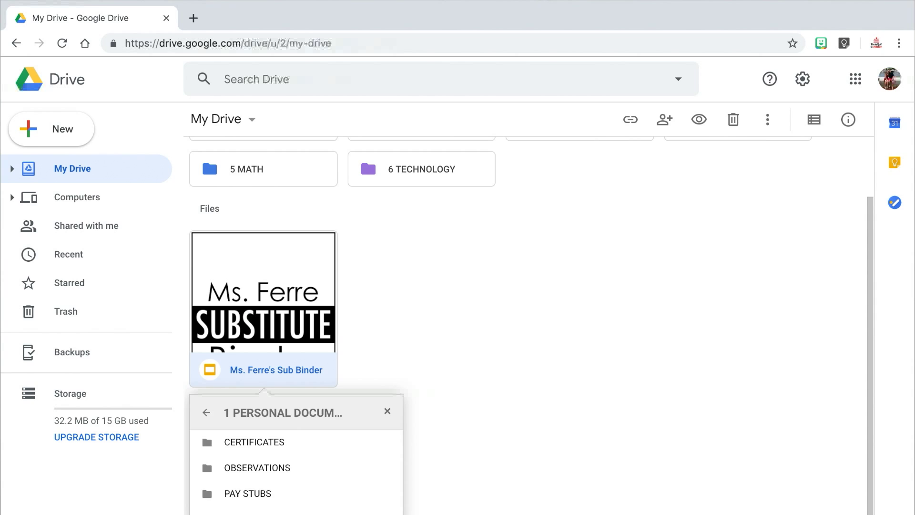
double_click(302, 193)
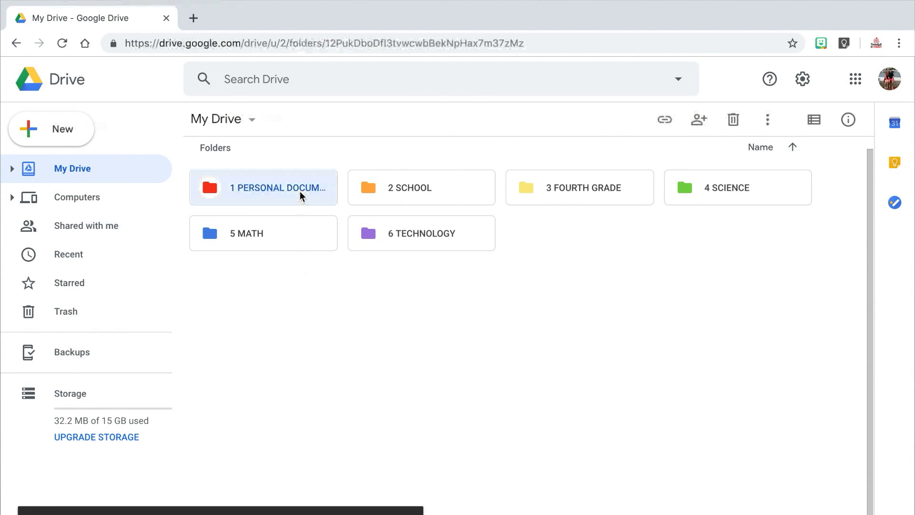
double_click(294, 249)
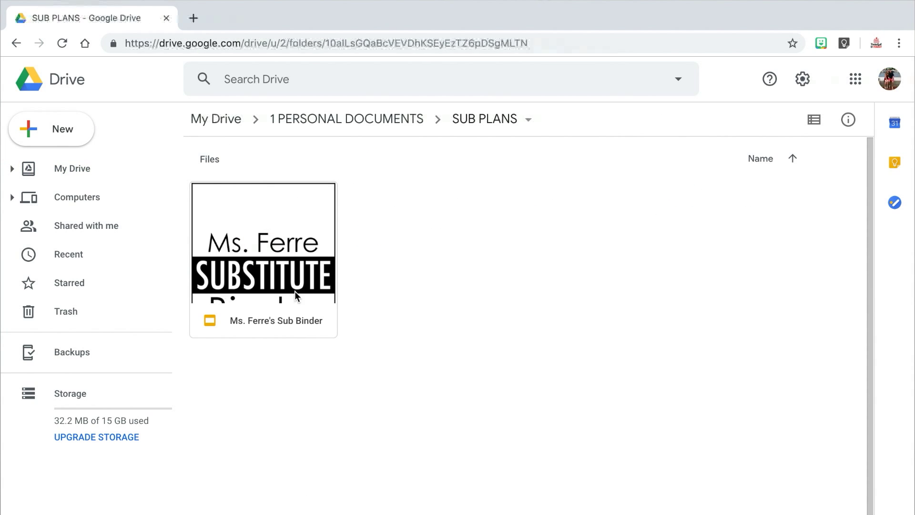